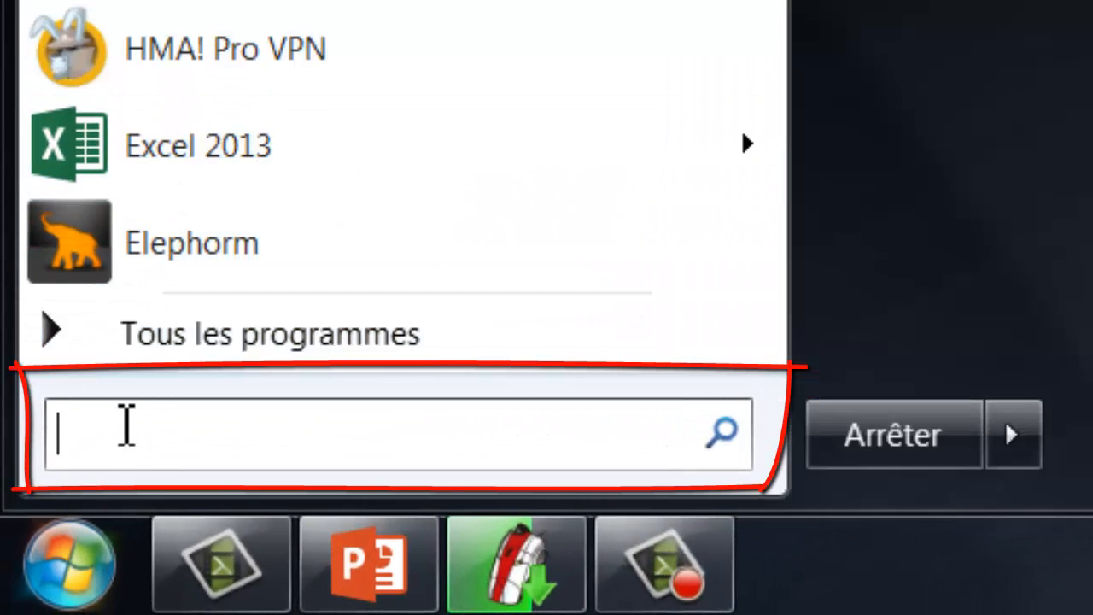
Launch Word 2013 by searching for 'word' in the Windows 7 Start menu.
type("word")
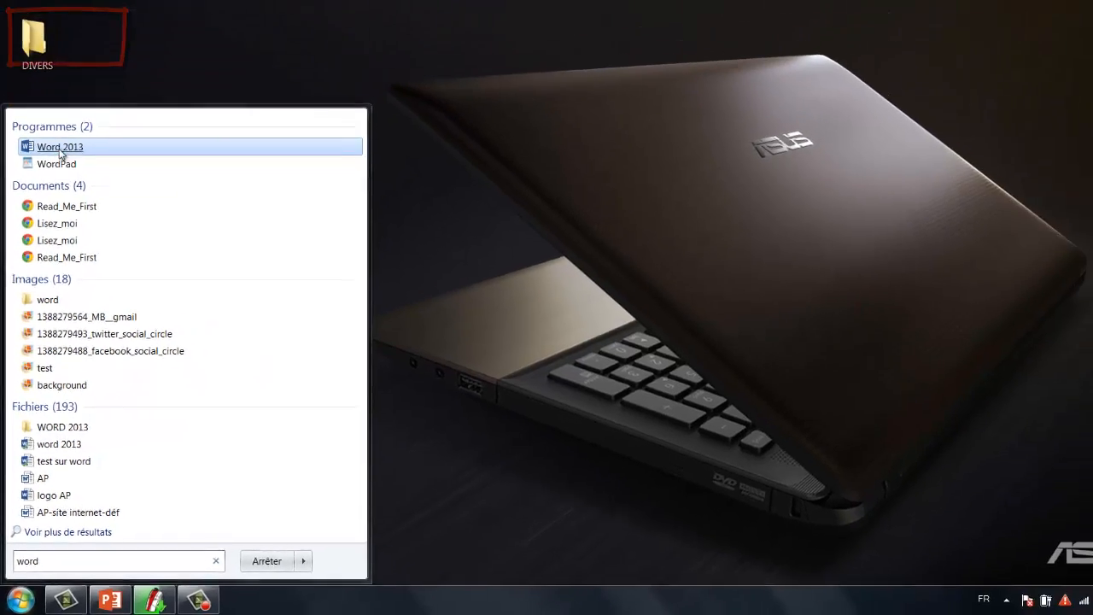
left_click(75, 43)
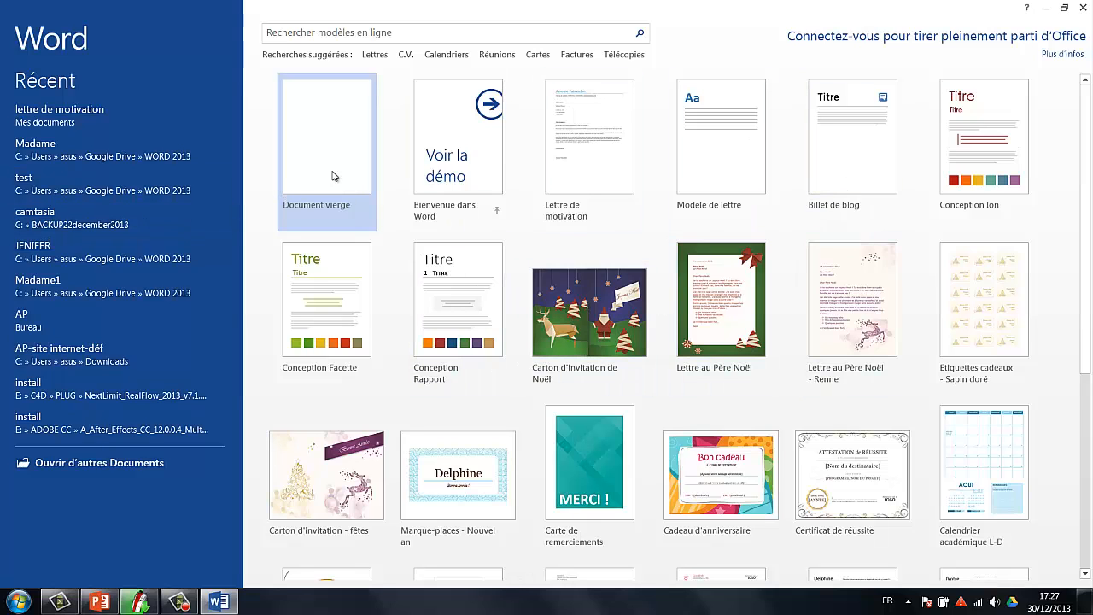
Create a new blank document (Document vierge), then switch to the PowerPoint presentation.
left_click(334, 123)
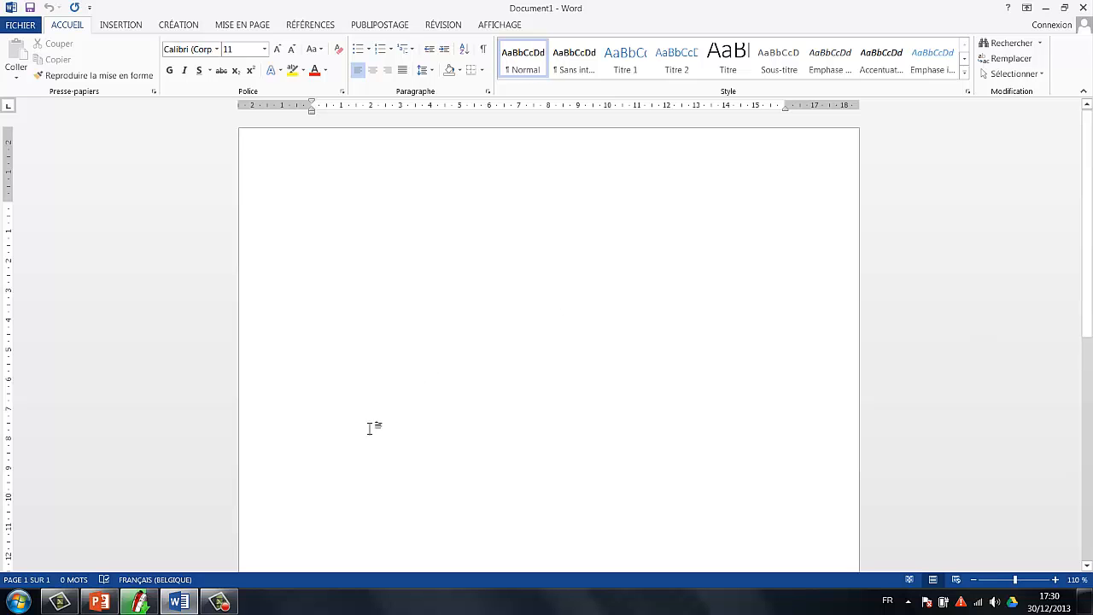
left_click(99, 607)
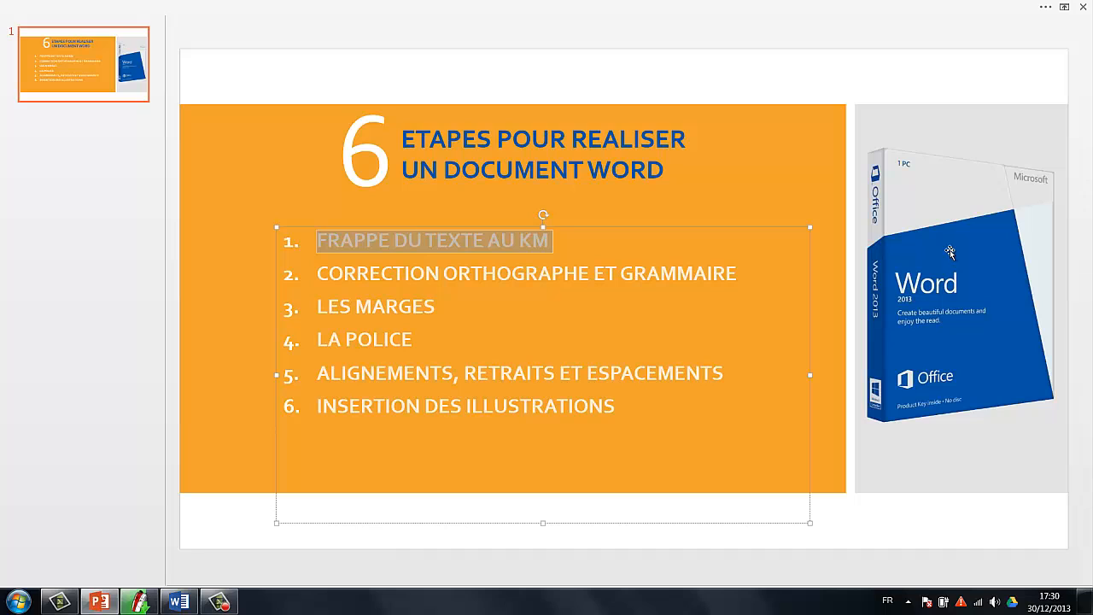
Highlight the first step on the six-step slide, then return to the blank Word document.
left_click(390, 270)
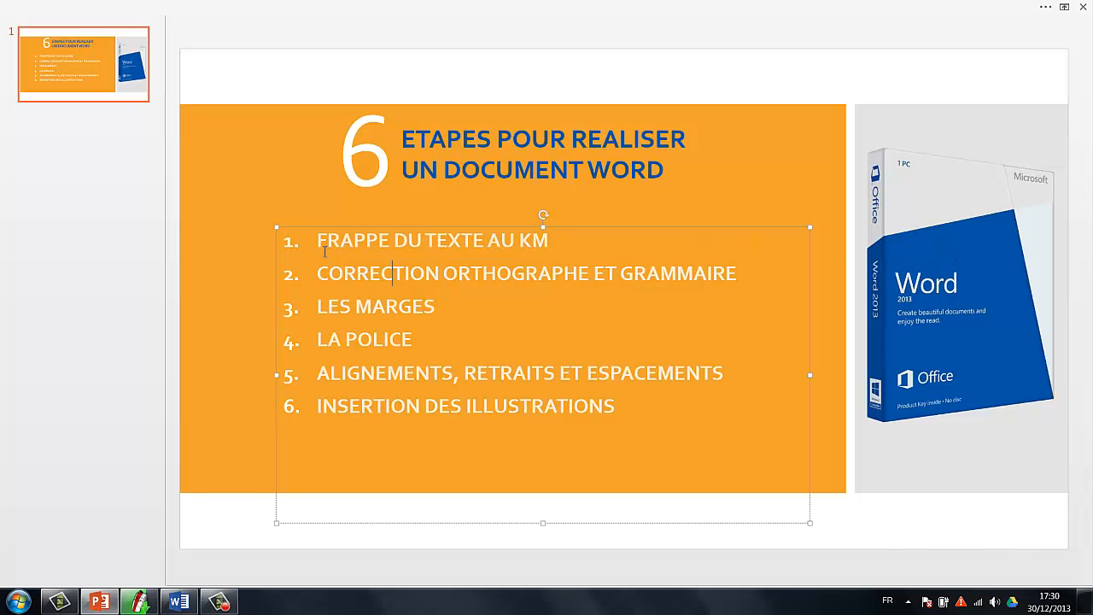
left_click_drag(318, 240, 553, 241)
left_click(569, 241)
left_click(179, 603)
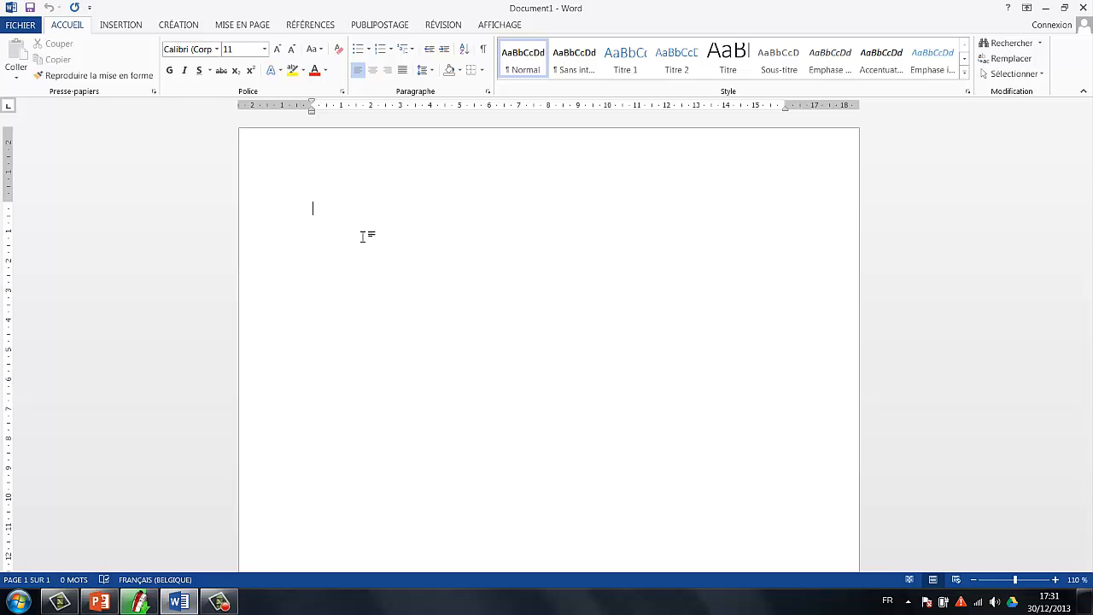
Type sample text 'fghjfdhgkdf' and make it centred, red, bold and 18 pt.
type("fghjfdhgkdf")
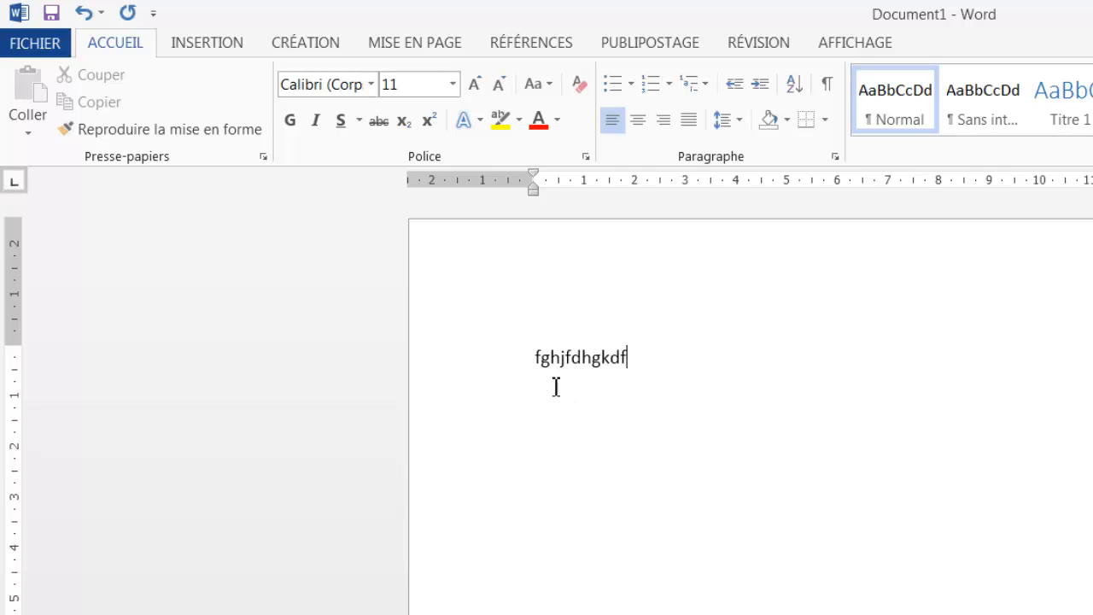
left_click(453, 368)
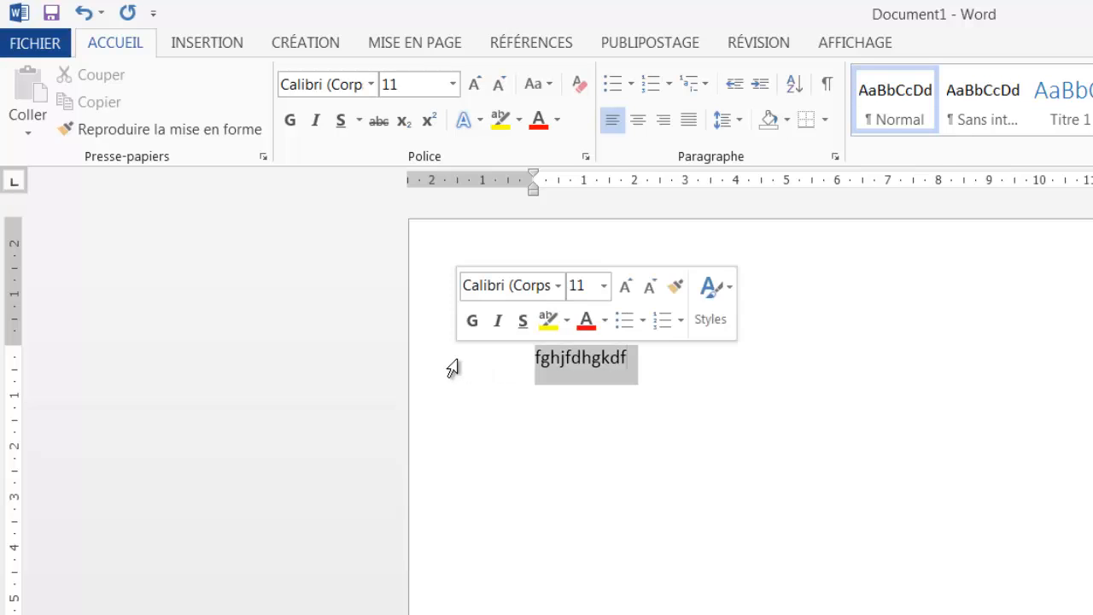
left_click(638, 119)
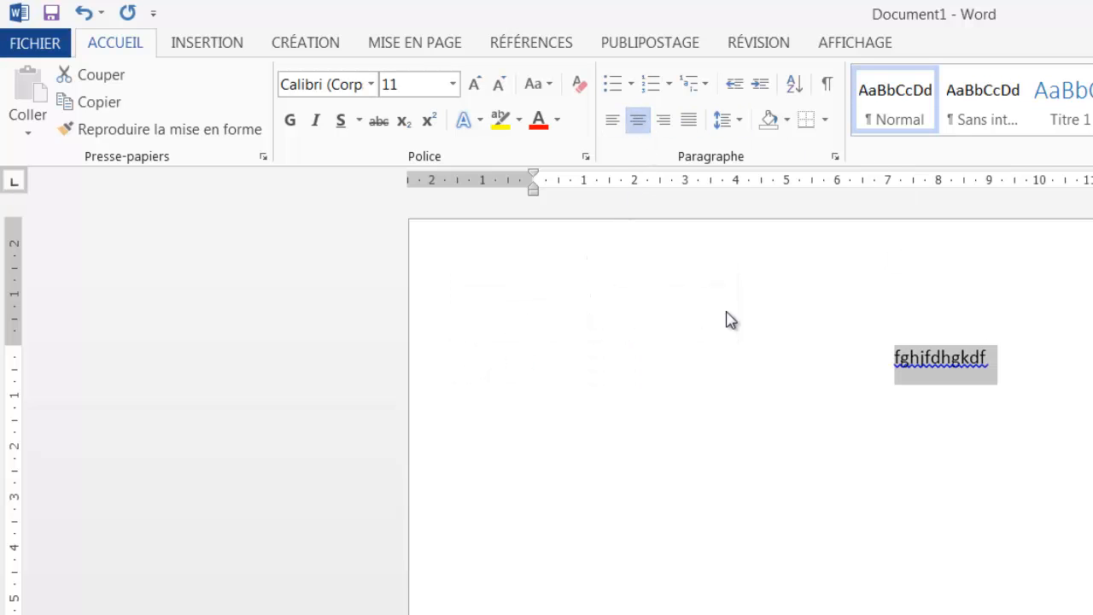
left_click(539, 122)
left_click(290, 120)
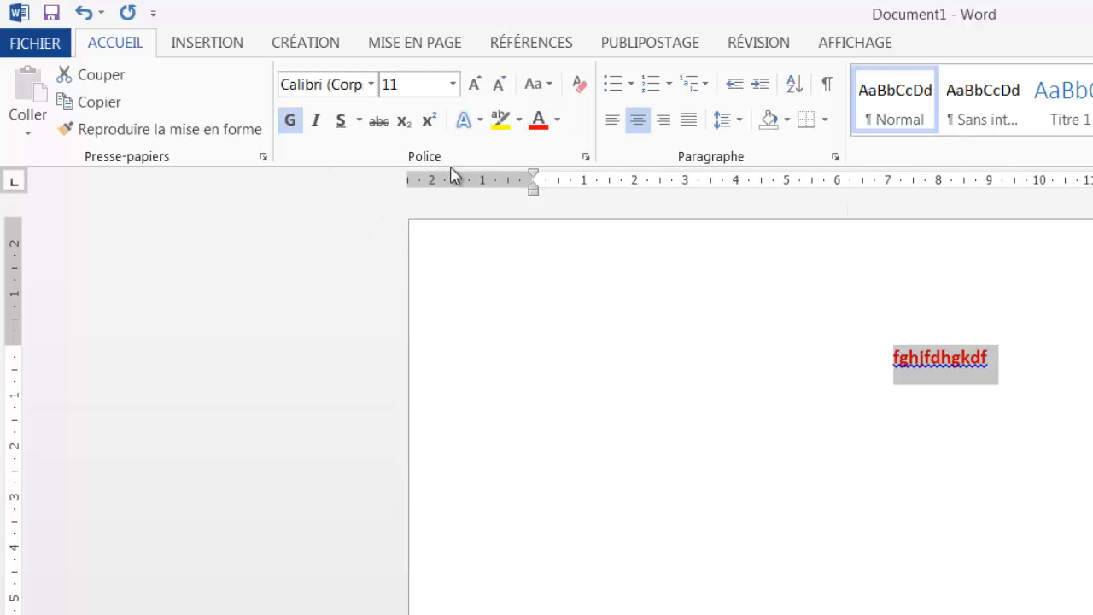
left_click(454, 85)
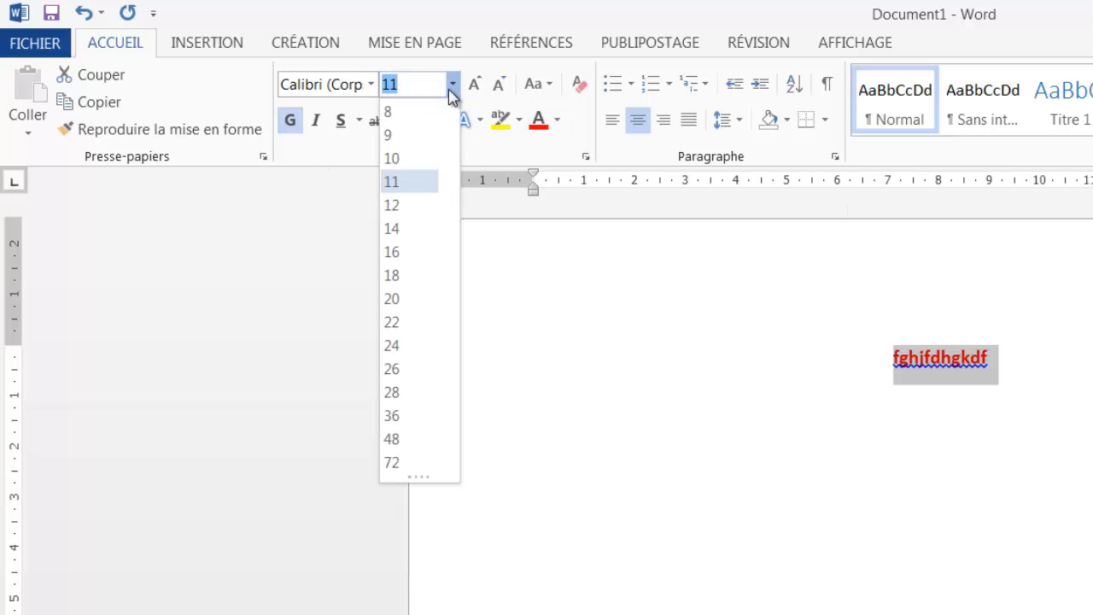
left_click(405, 274)
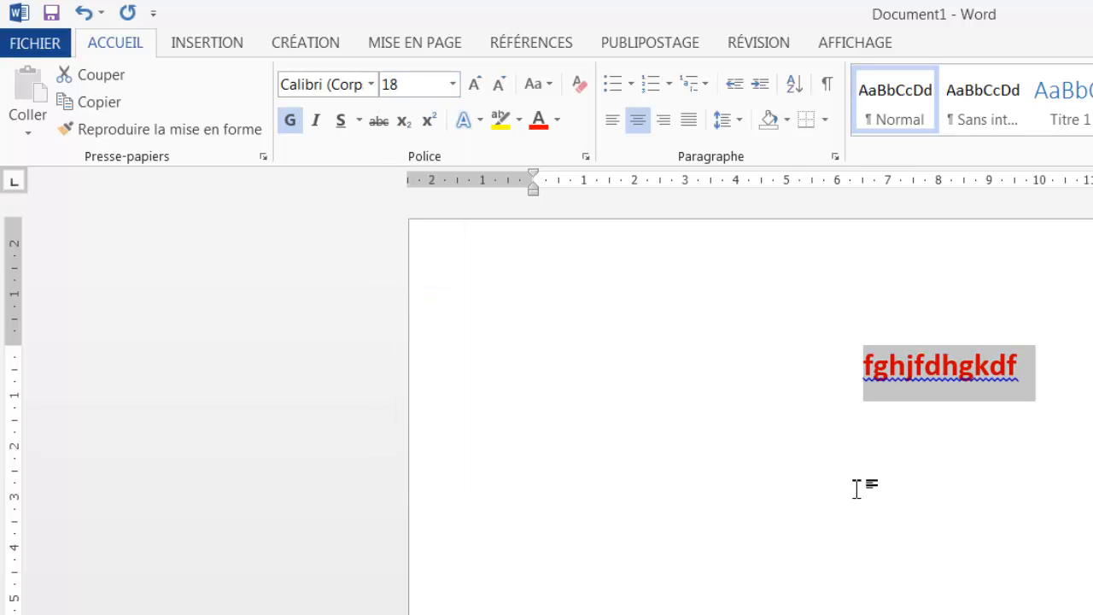
left_click(1041, 376)
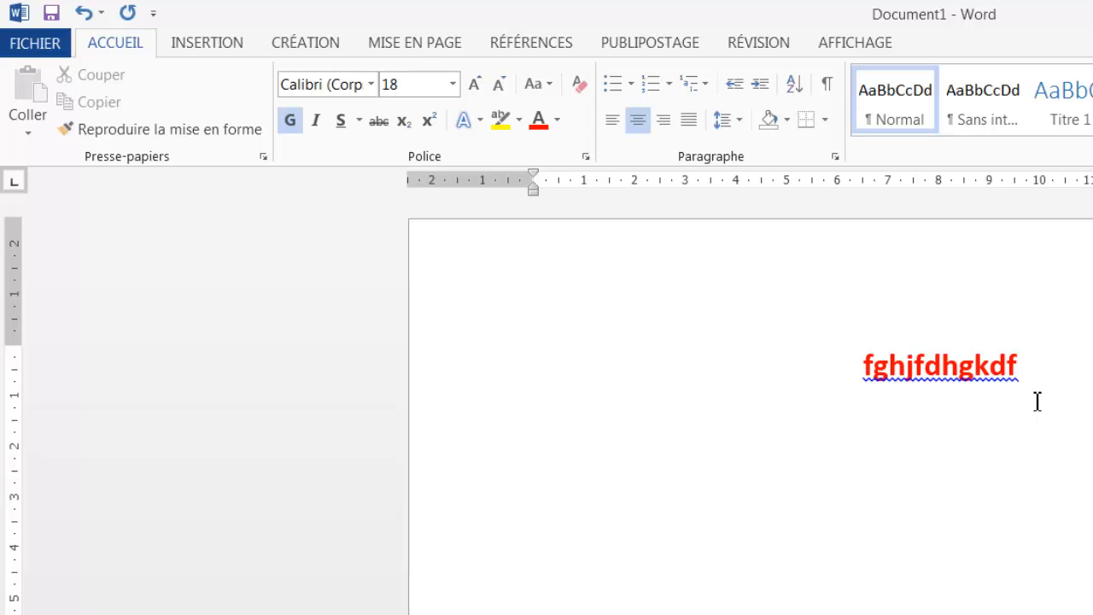
Add a second sample line 'hghggjjhhkkhhkhkhh', then select and delete both sample lines.
key("Return")
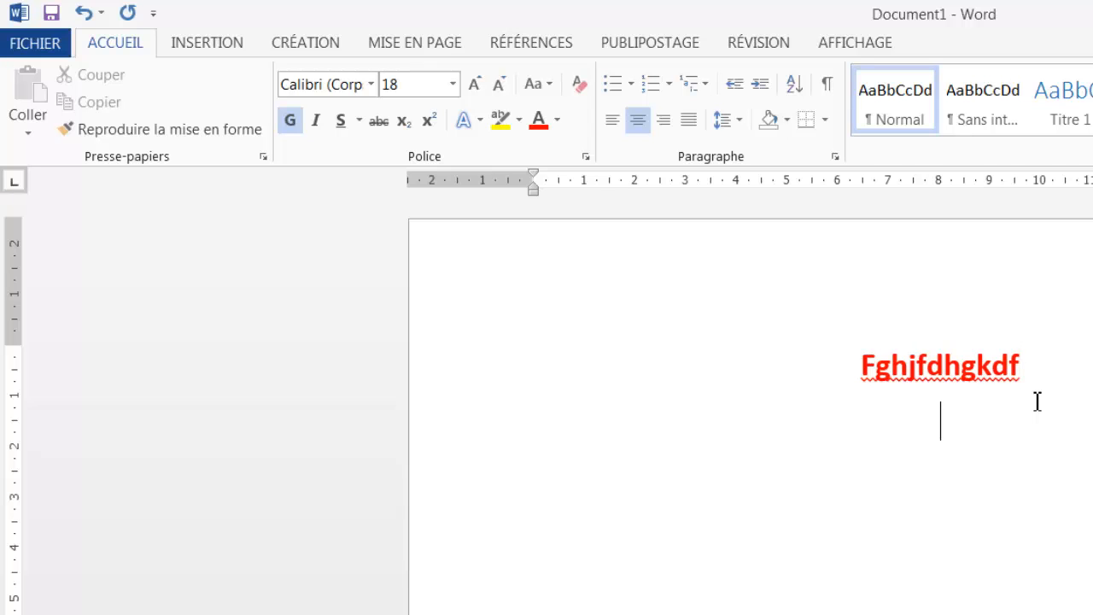
type("hghggjjhhkkhhkhkhh")
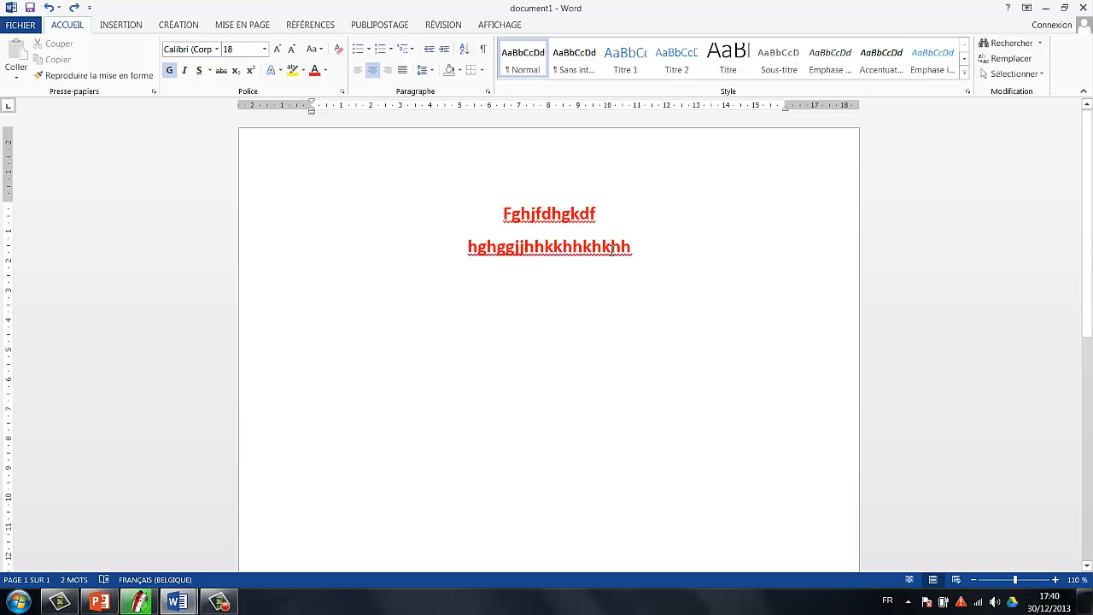
left_click_drag(612, 247, 483, 229)
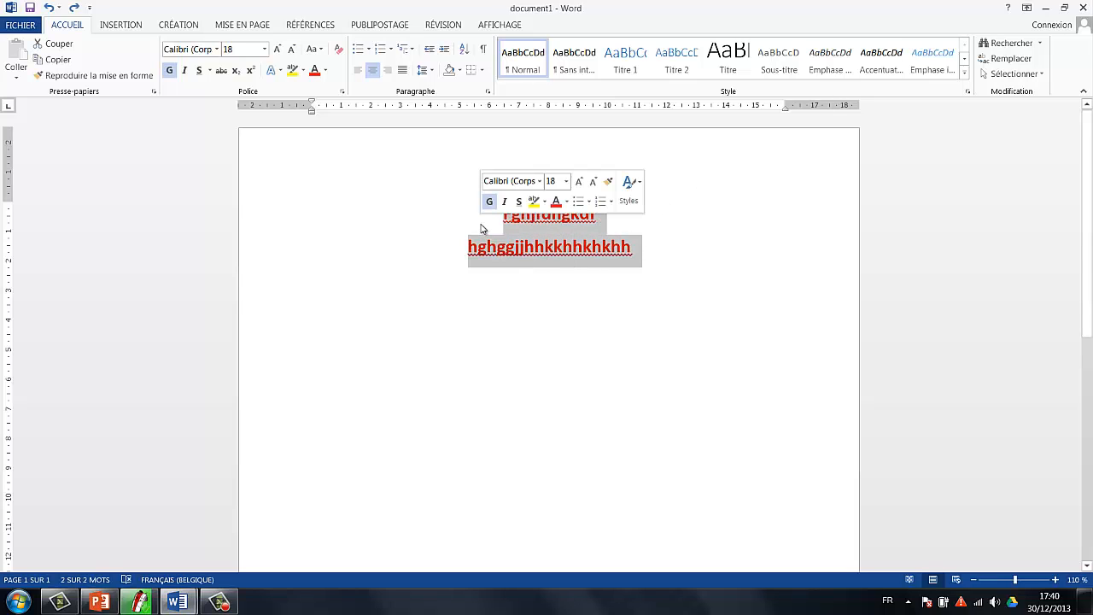
key("Delete")
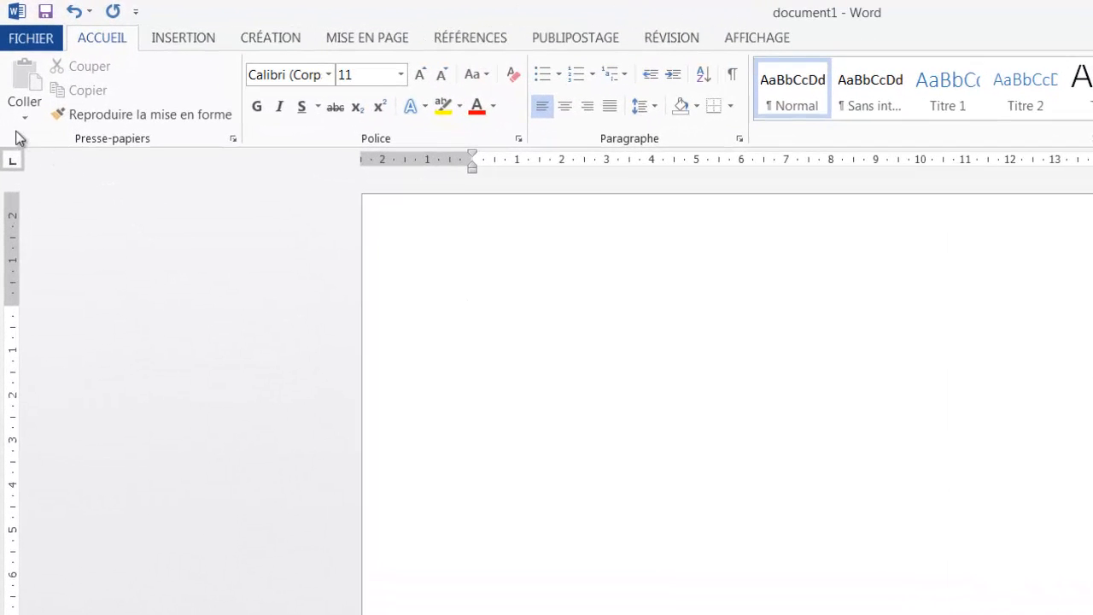
Open 'lettre de motivation' from the Word2013 folder in the Documents library.
left_click(29, 39)
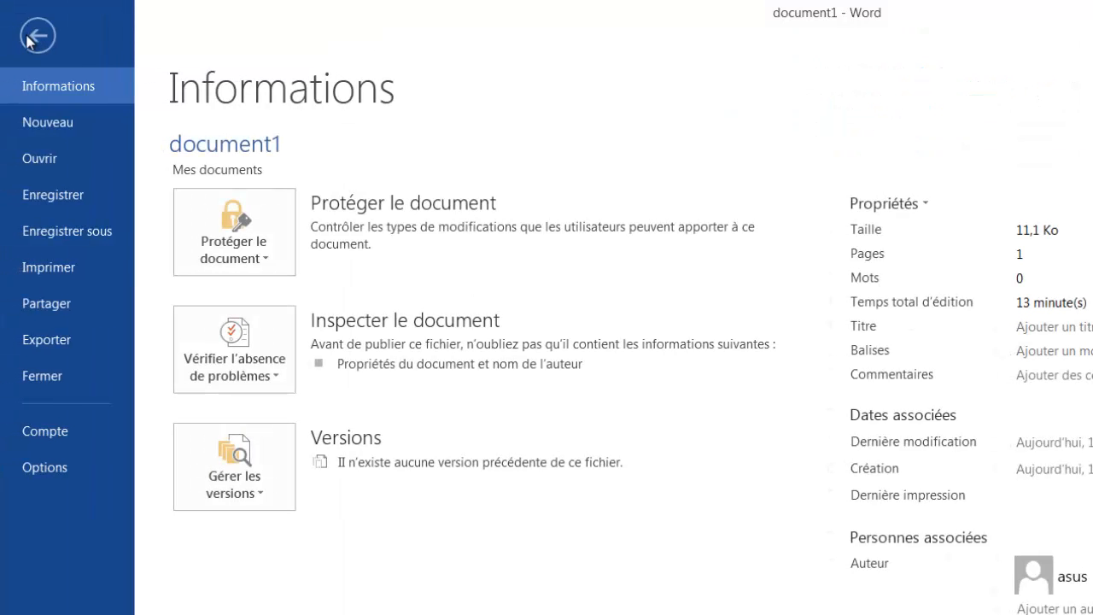
left_click(61, 159)
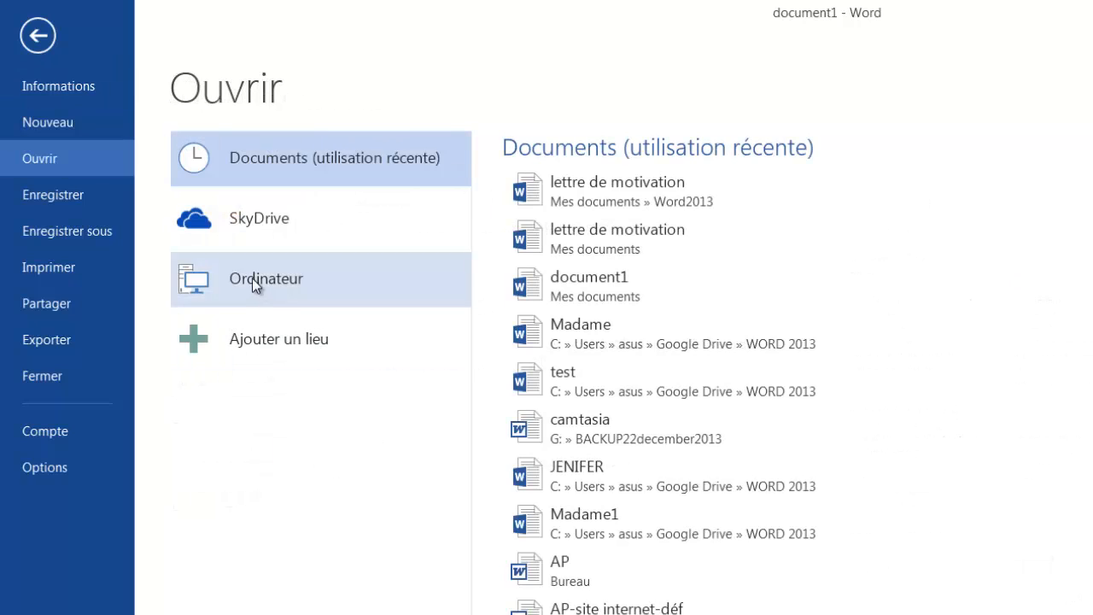
left_click(300, 279)
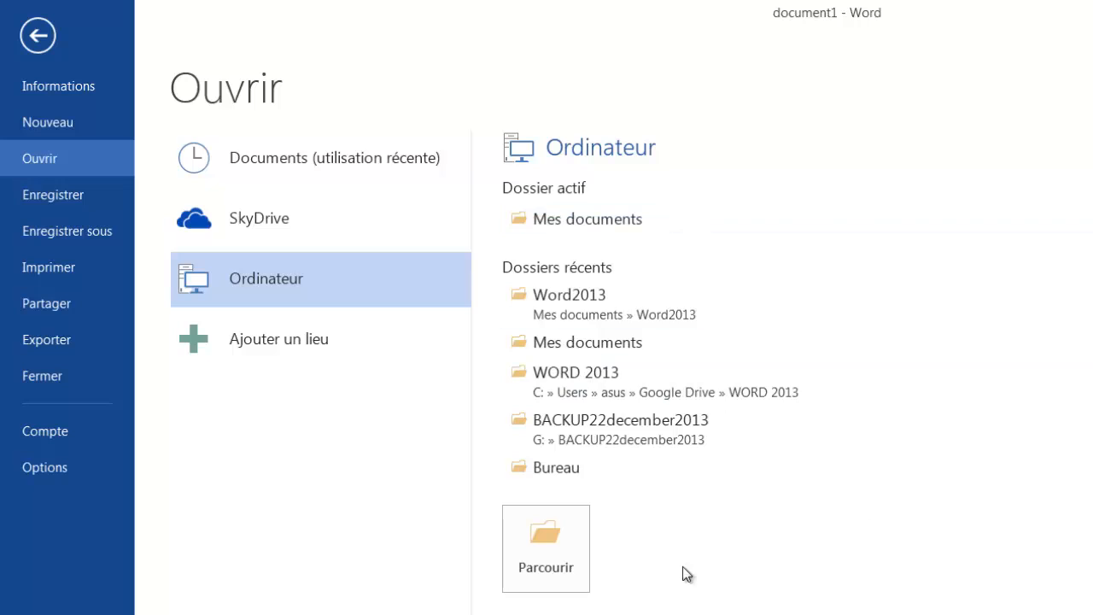
left_click(560, 549)
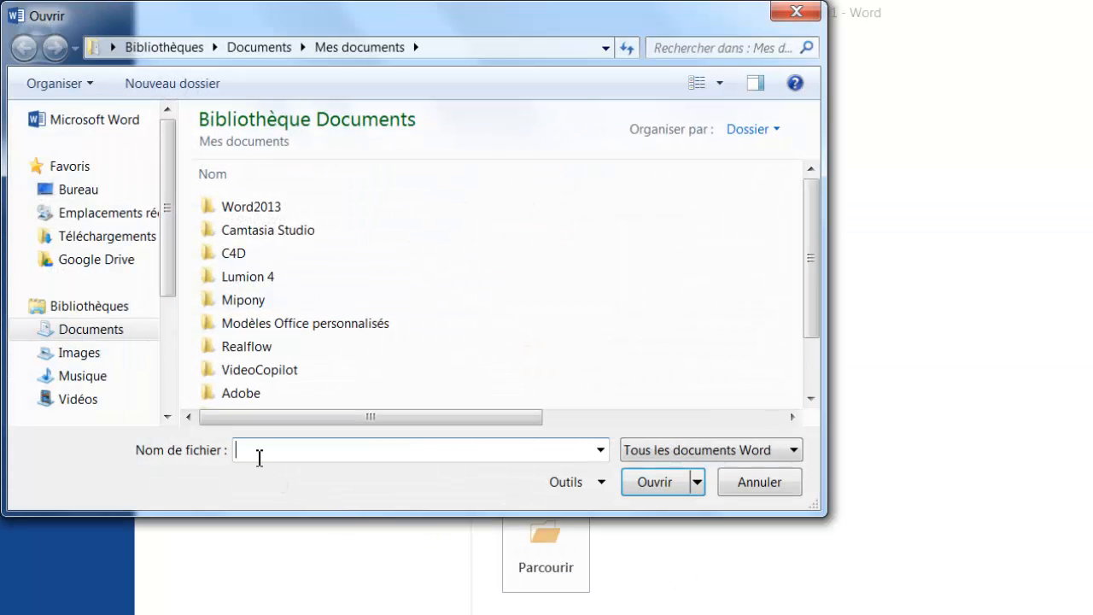
left_click_drag(168, 246, 166, 292)
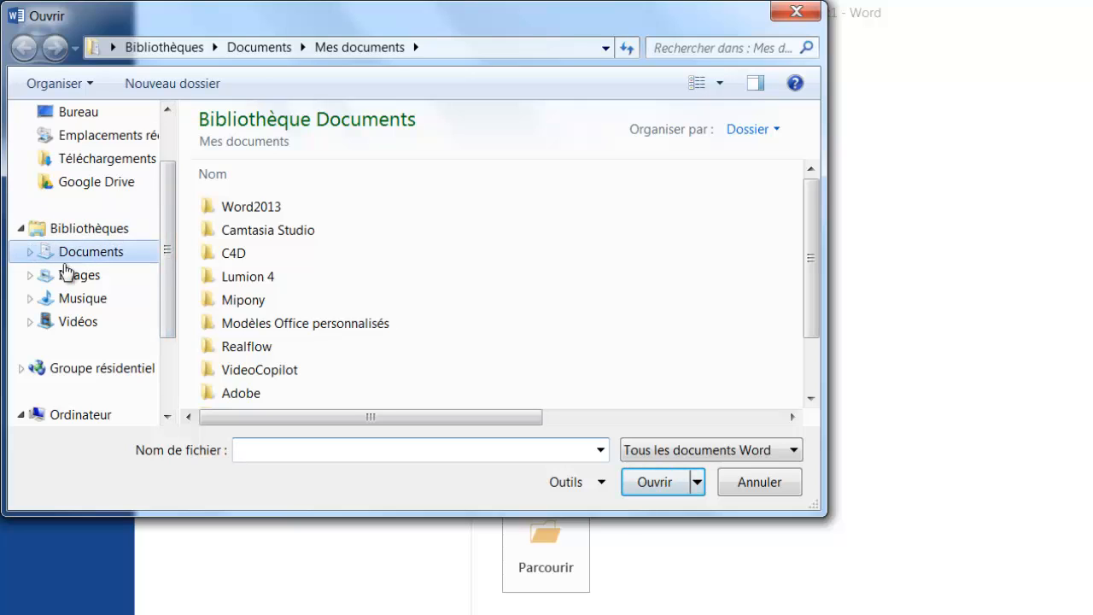
left_click(21, 229)
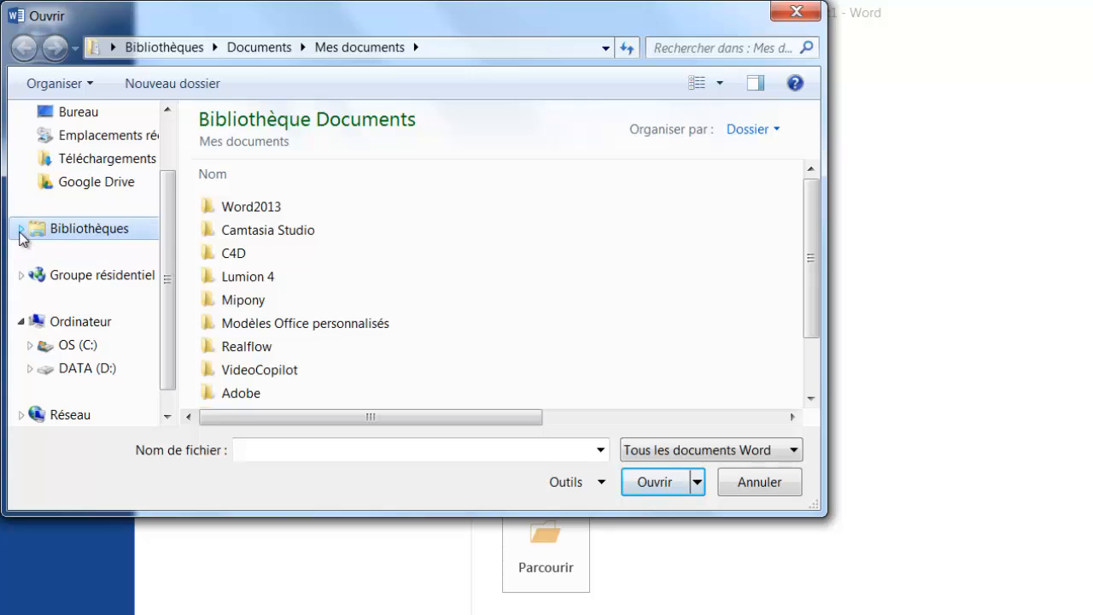
left_click(22, 228)
left_click(89, 253)
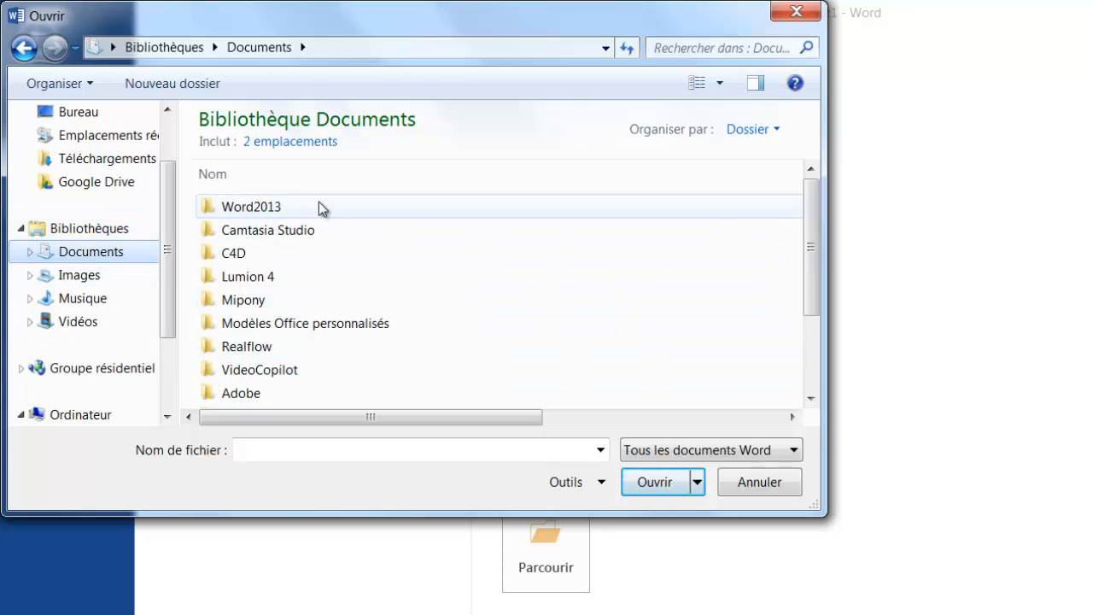
double_click(243, 208)
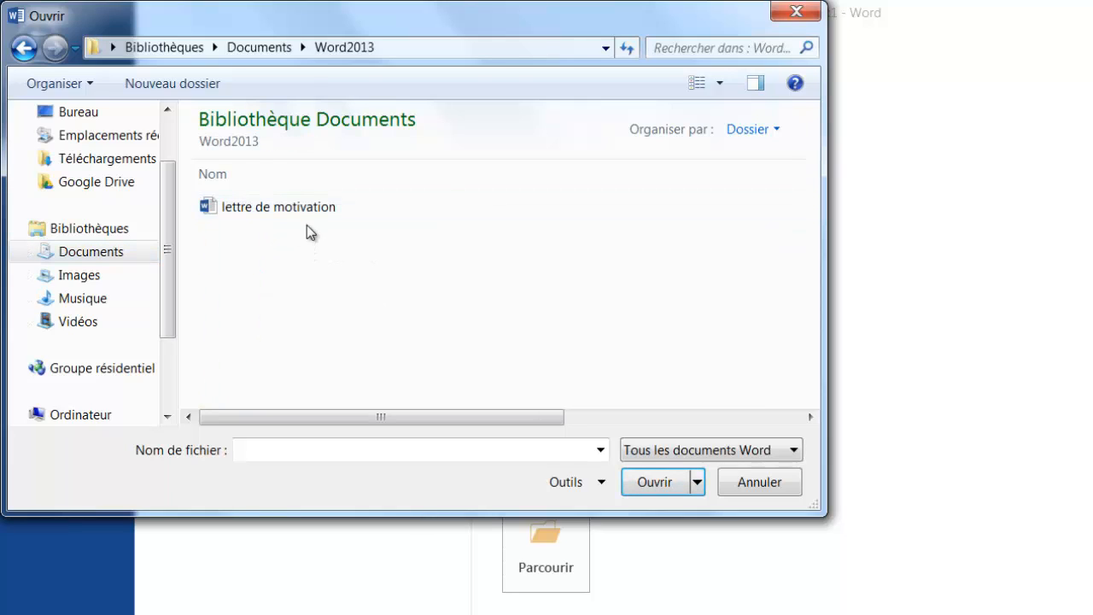
left_click(303, 208)
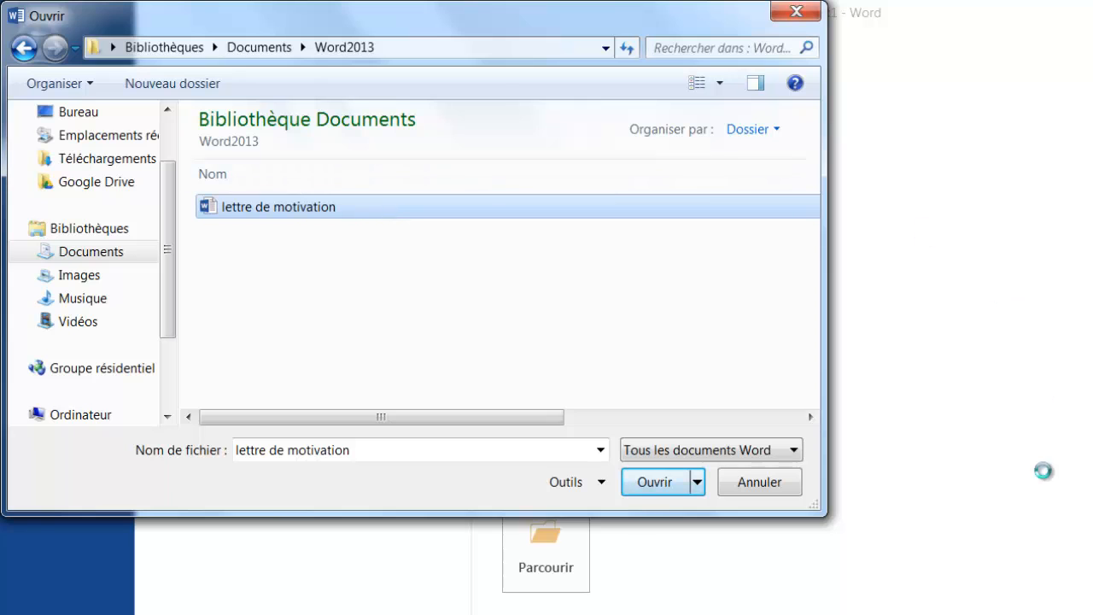
left_click(651, 486)
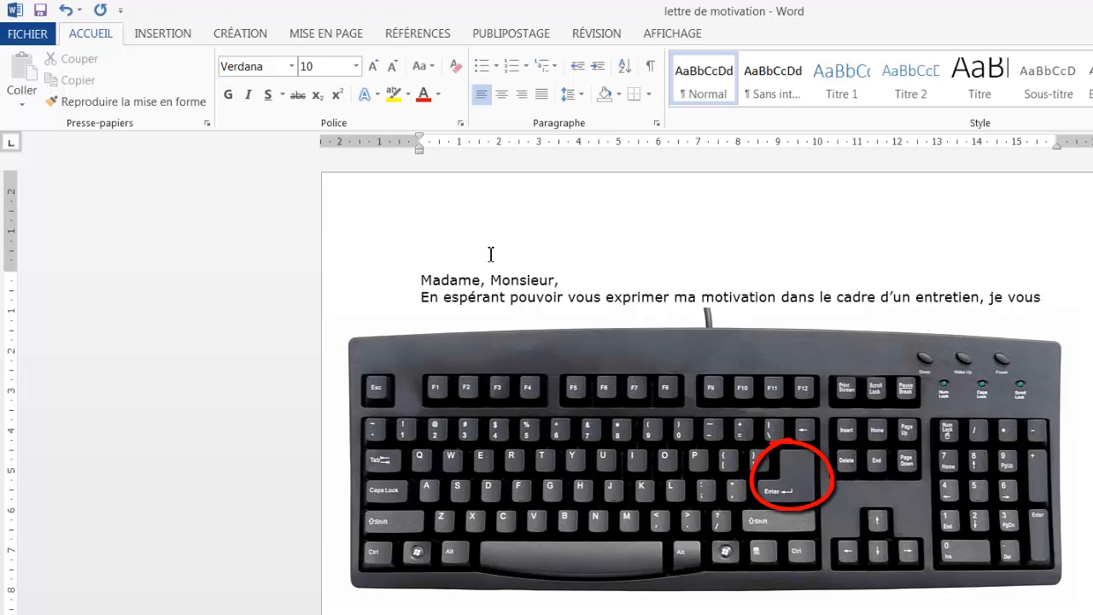
Insert a blank line above the greeting 'Madame, Monsieur,'.
key("Return")
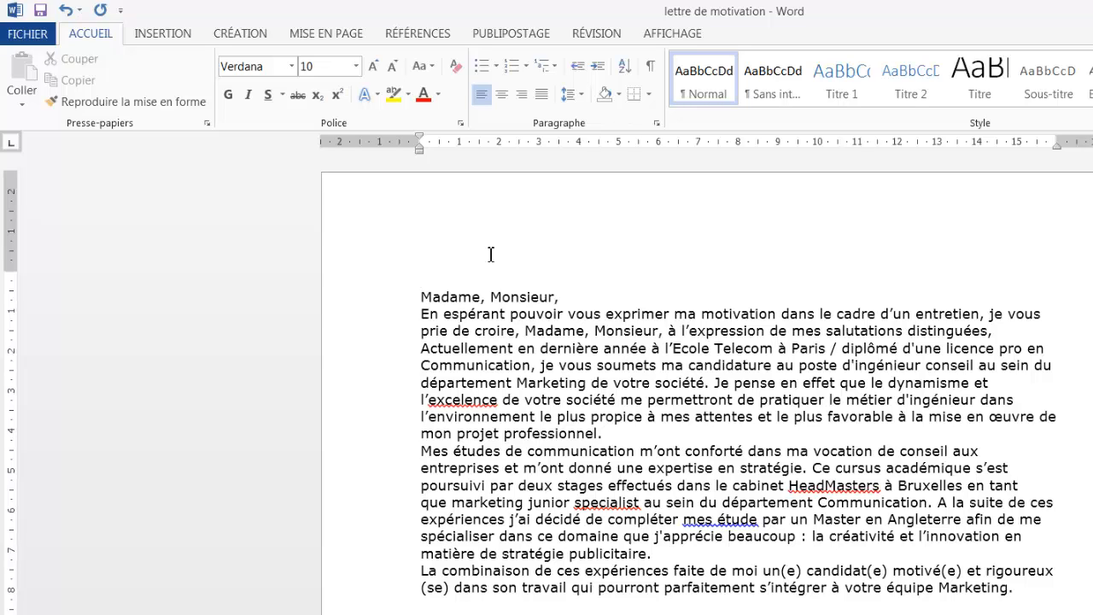
Type the sender's name, street address, and postcode with city on separate lines.
type("re Dupont")
key("Return")
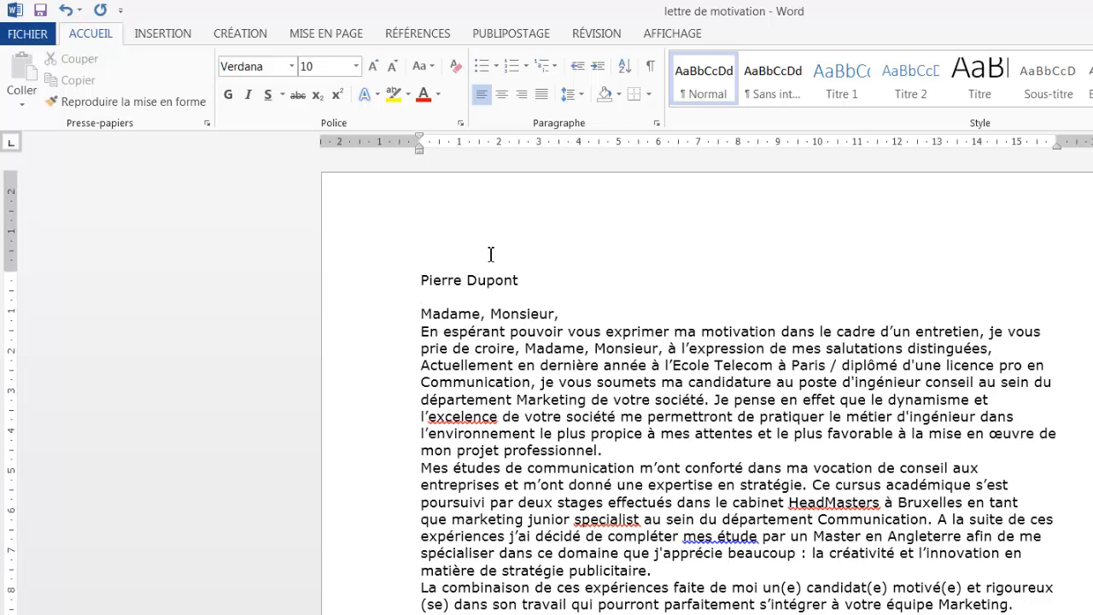
type("Avenue ")
type("de l")
type("'Hippodrome")
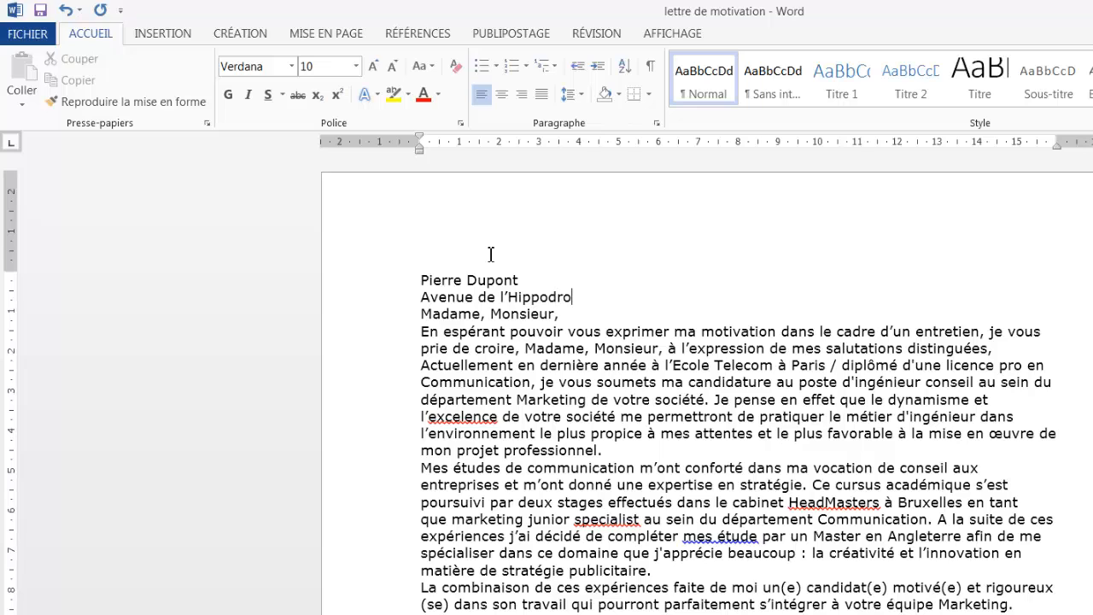
key("Return")
type("1050")
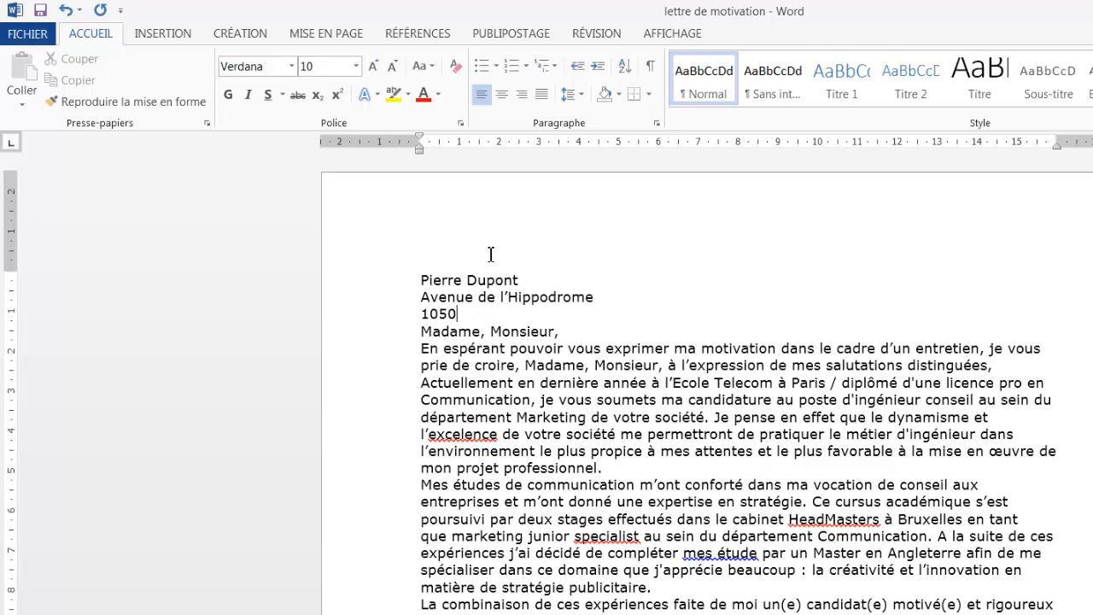
type(" Bruxelles")
key("Return")
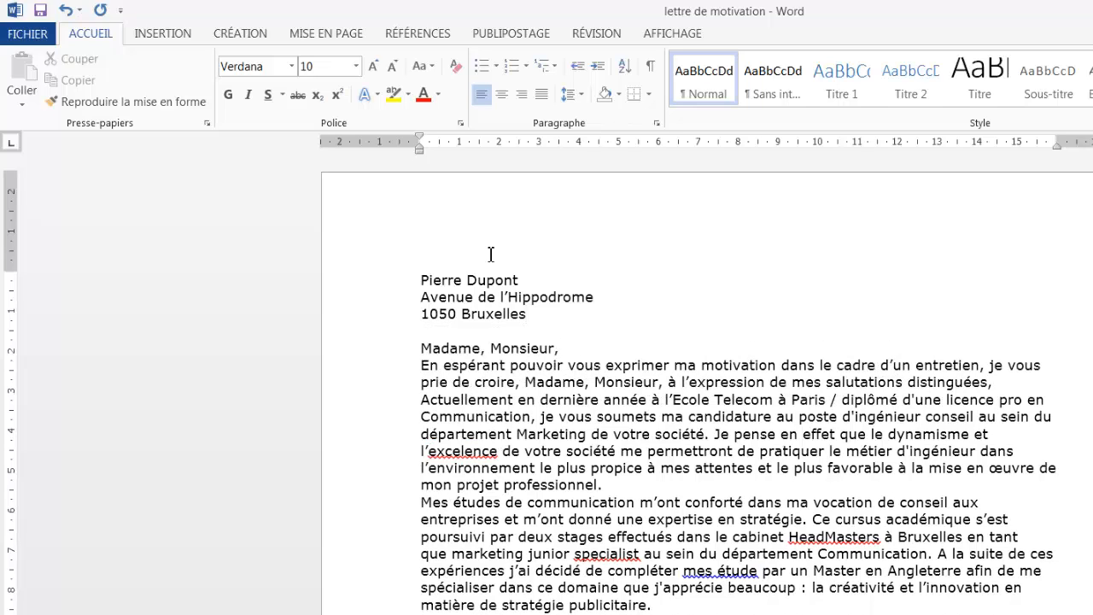
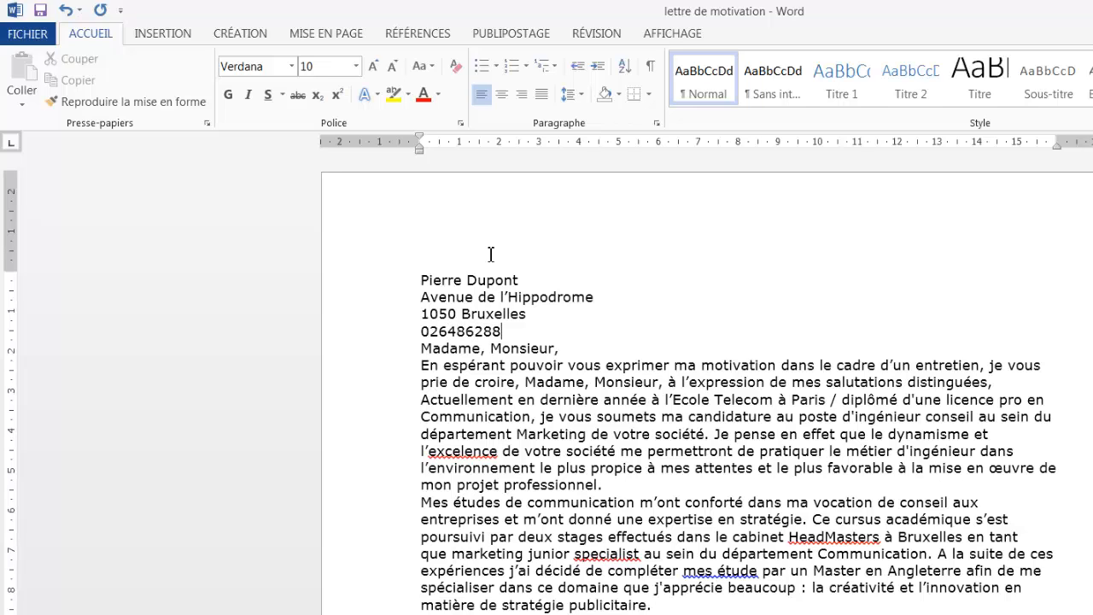
Add the sender's phone number and e-mail address, making the e-mail's first letter lowercase.
key("Return")
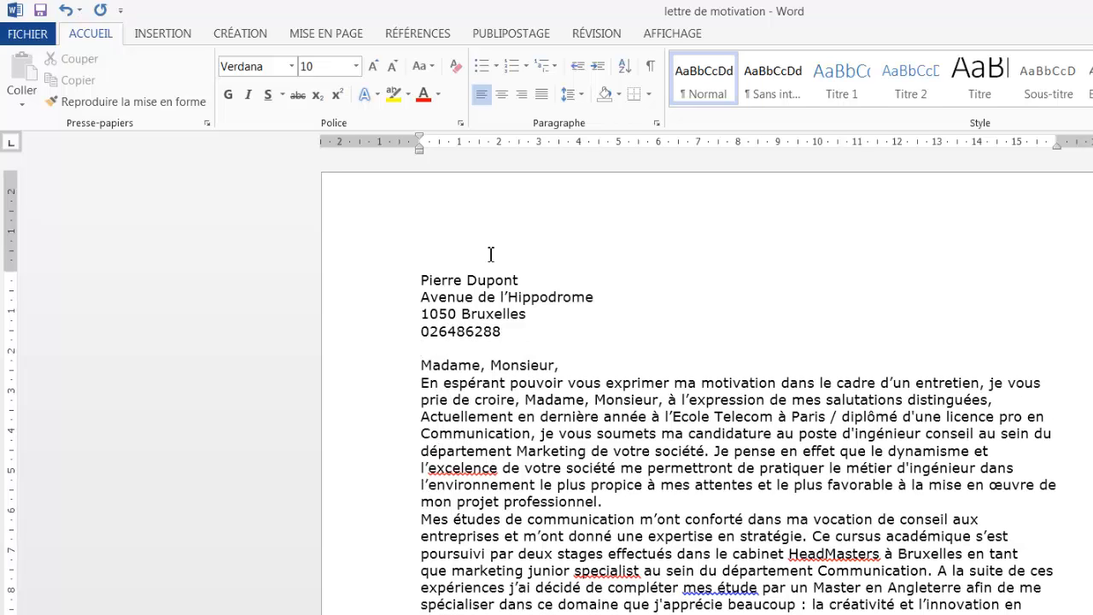
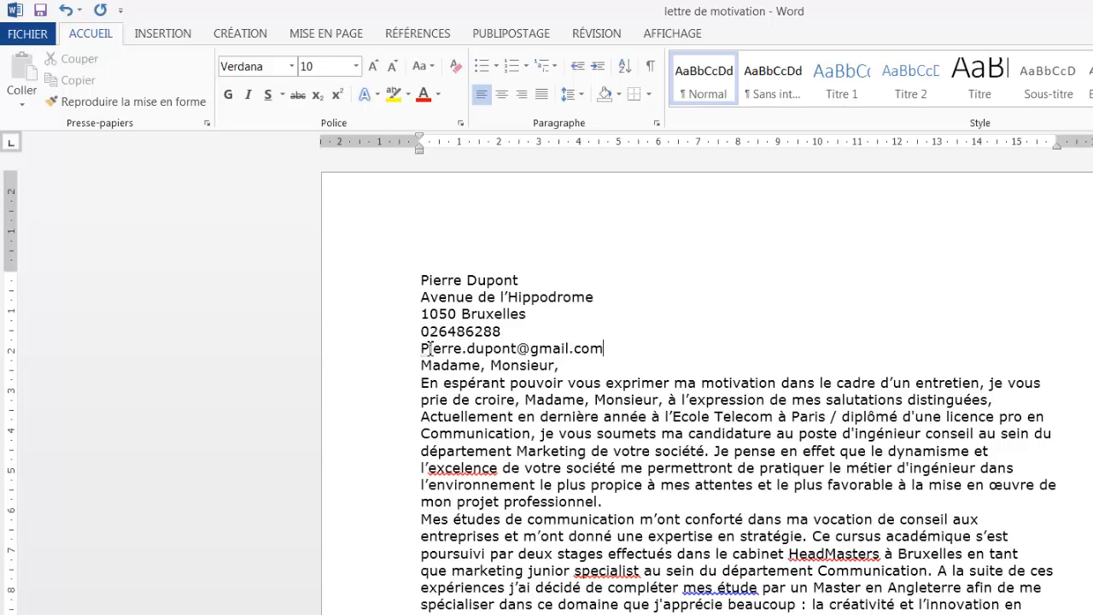
left_click_drag(431, 349, 421, 350)
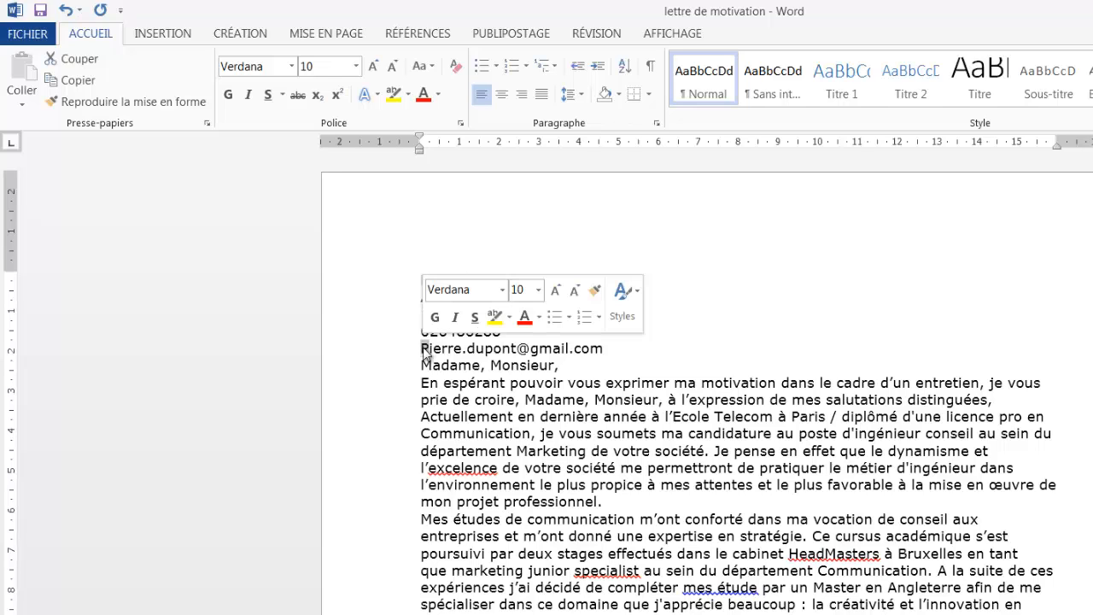
type("p")
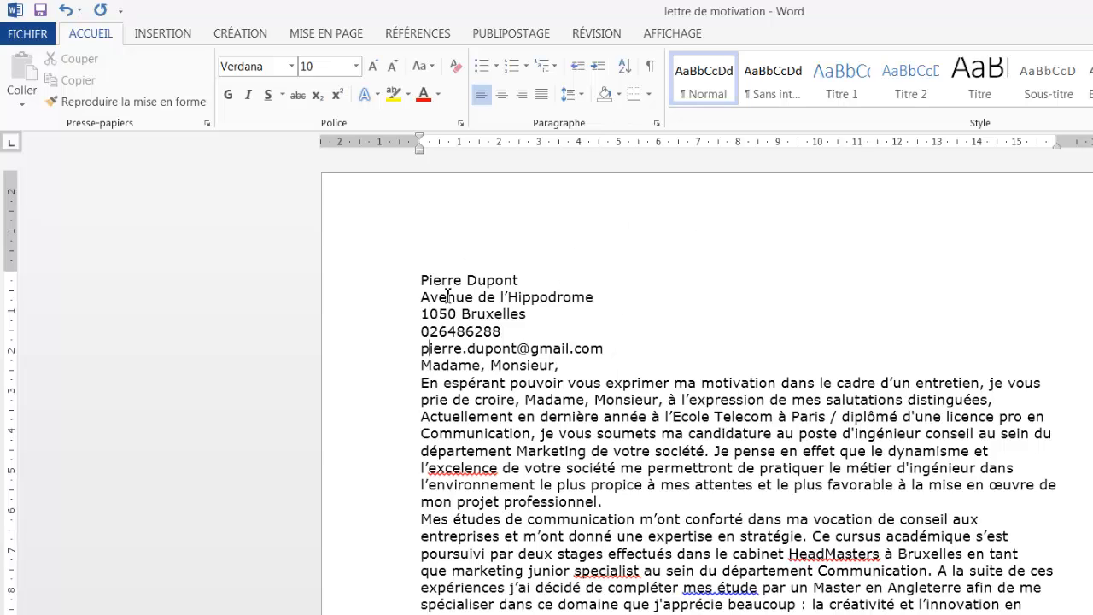
left_click(532, 279)
Add the date 'Bruxelles, le 10 janvier 2014' after the sender's name and sign the letter with the sender's first name.
type("Bruxelles, le ")
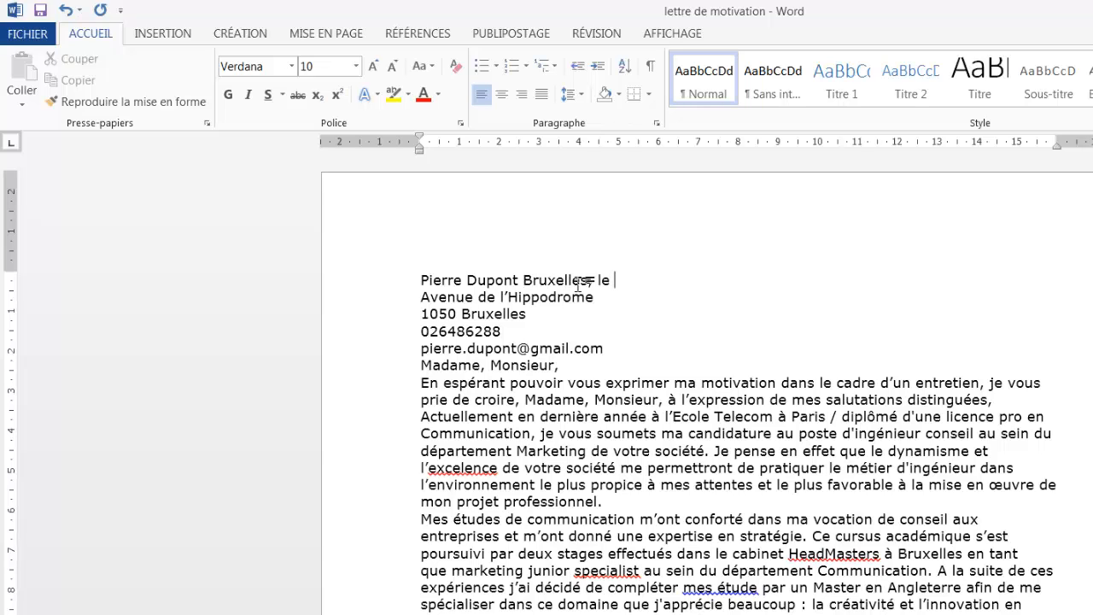
type("10 janvier 2014")
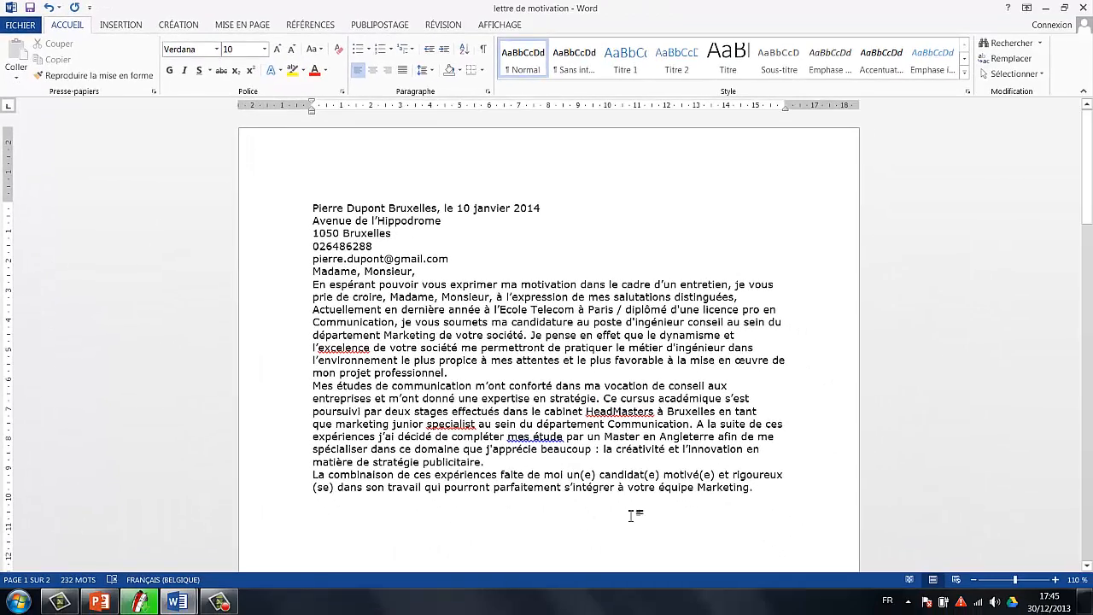
left_click(443, 515)
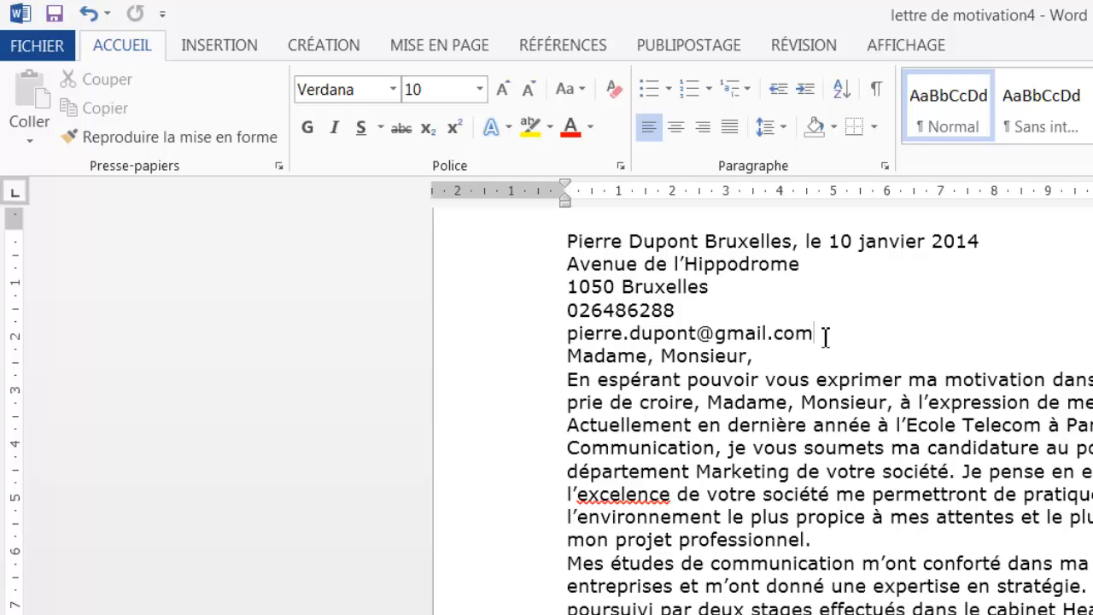
Add the subject line 'Objet : candidature pour le poste d'ingénieur-conseil' below the e-mail address.
key("Return")
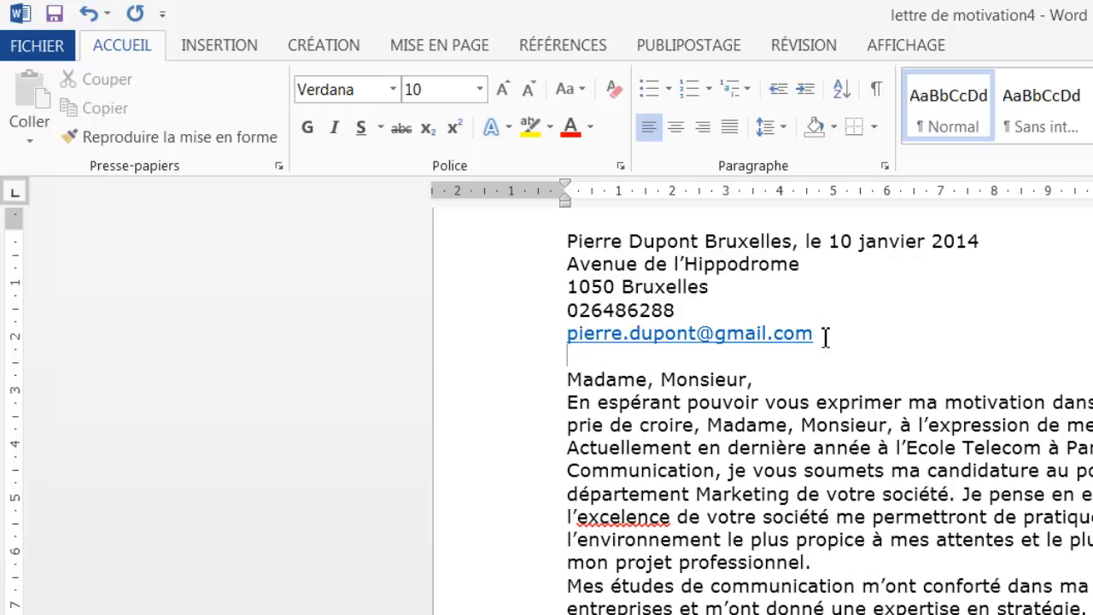
type("Objet : ")
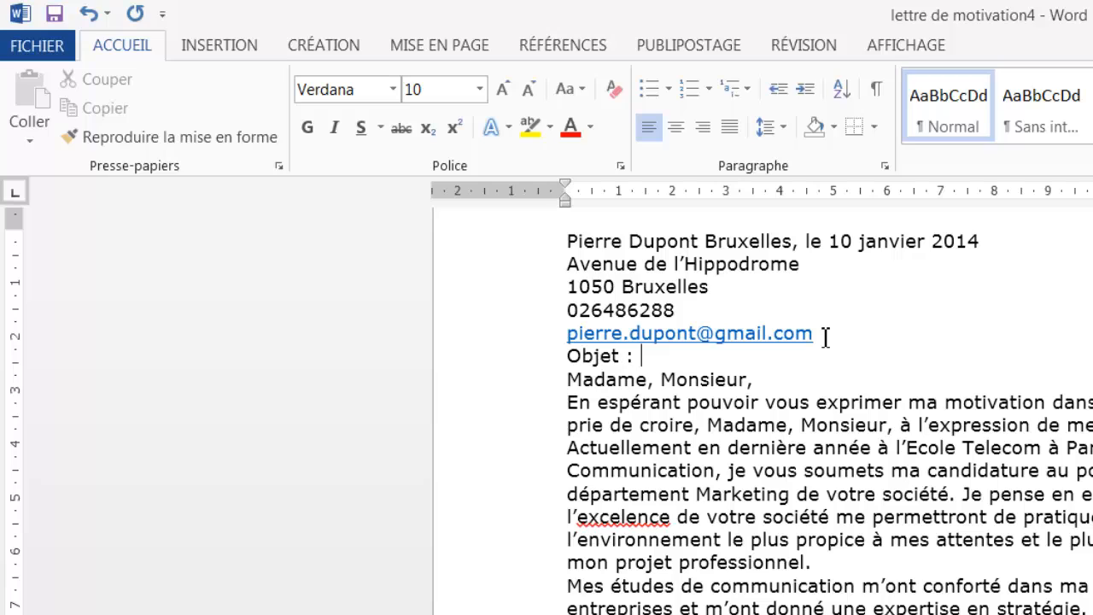
type("candidat")
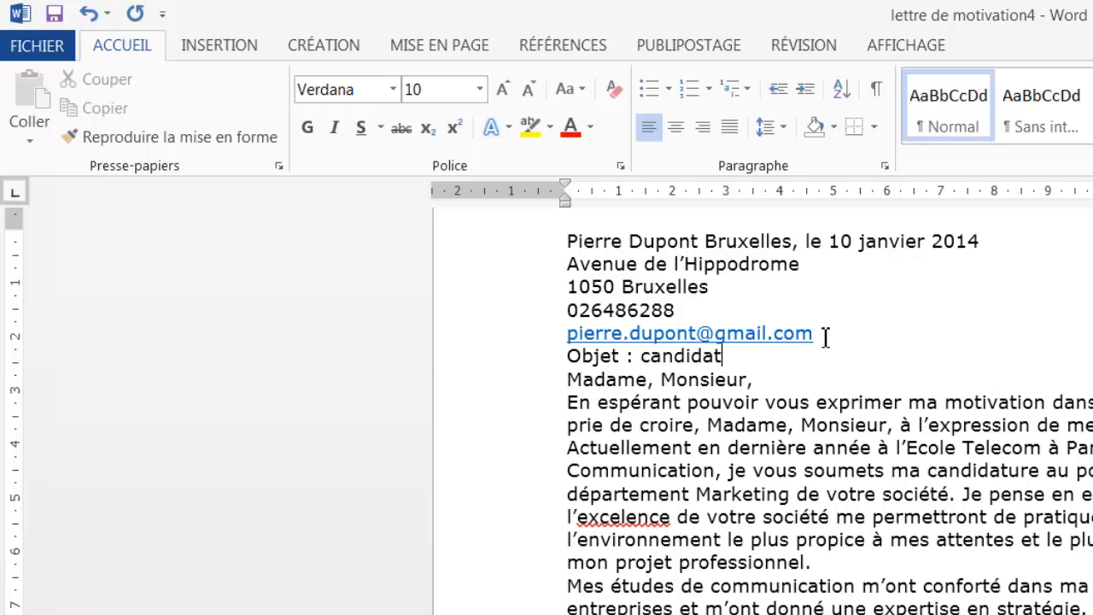
type("ure pour le ")
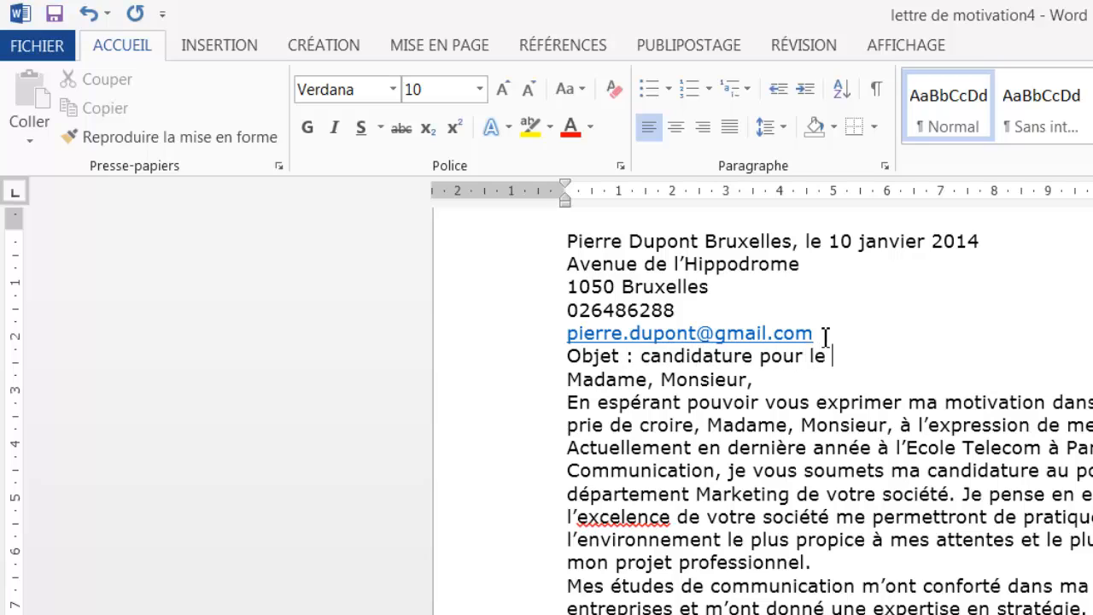
type("poste d'ingén")
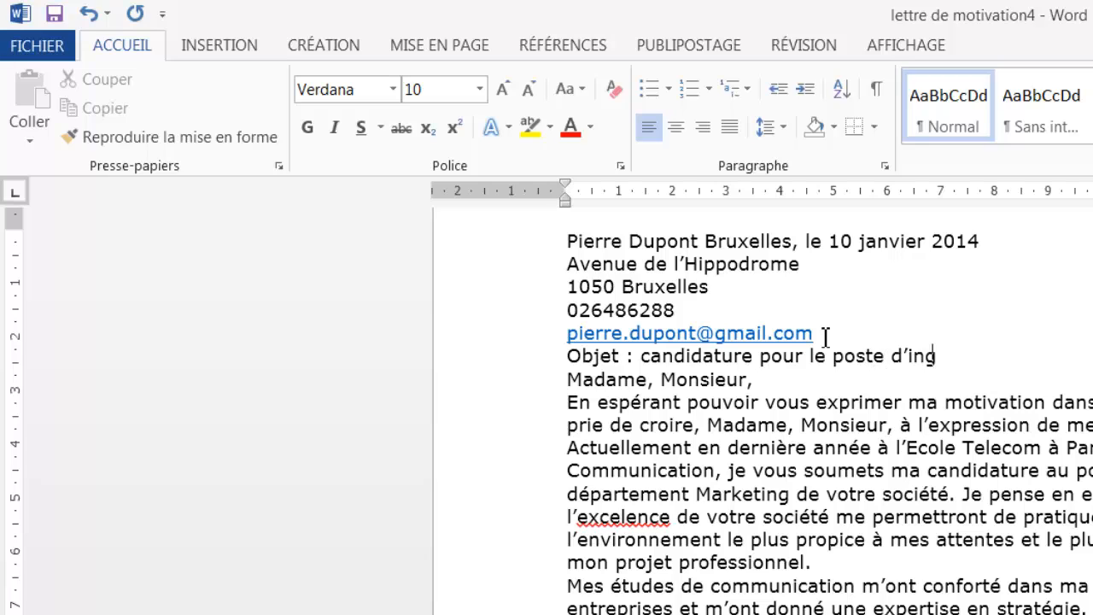
type("ieur-conseil")
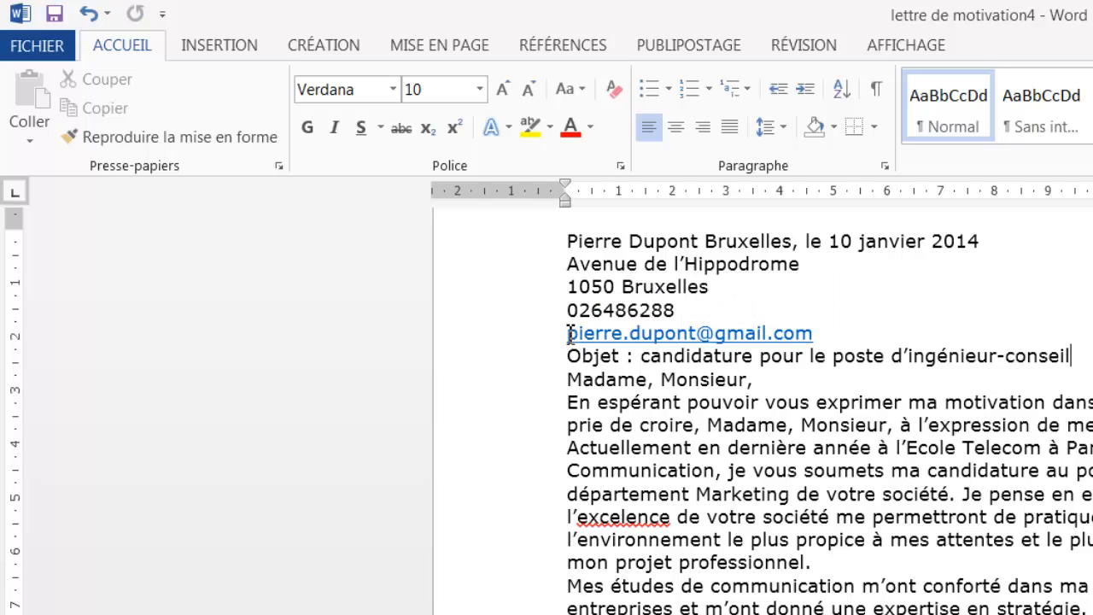
Select the e-mail address line and apply Supprimer le lien hypertexte to turn it into plain text.
left_click_drag(569, 333, 837, 334)
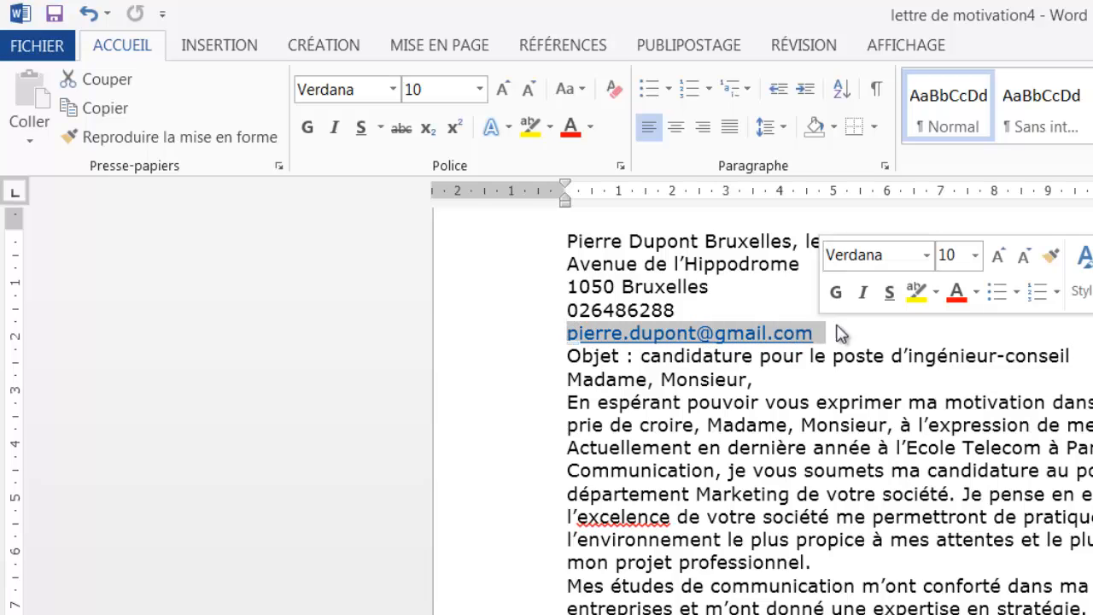
left_click(850, 341)
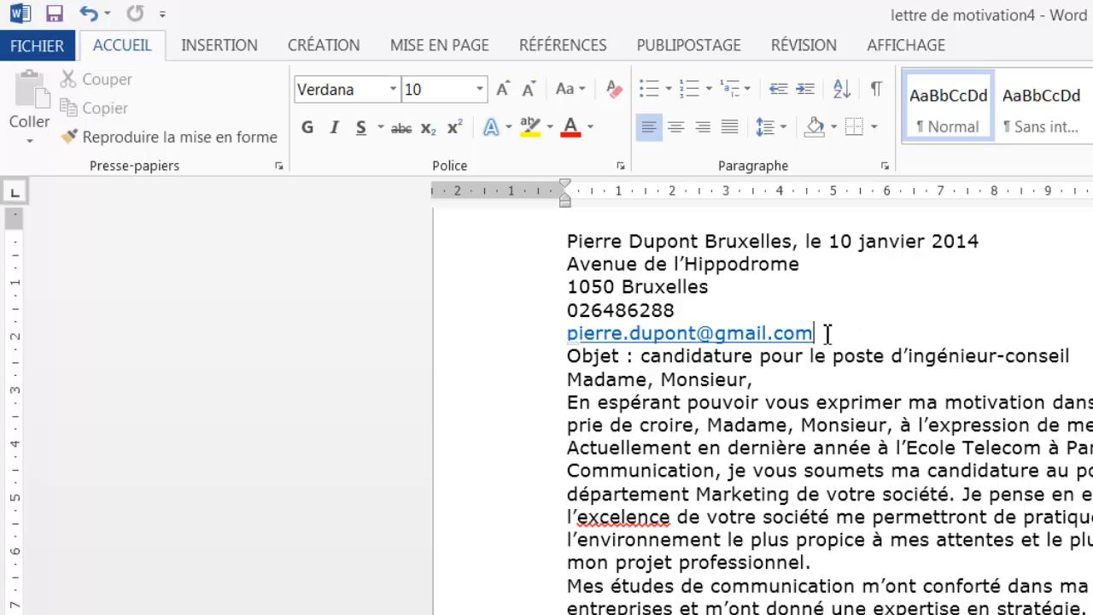
left_click_drag(567, 335, 822, 333)
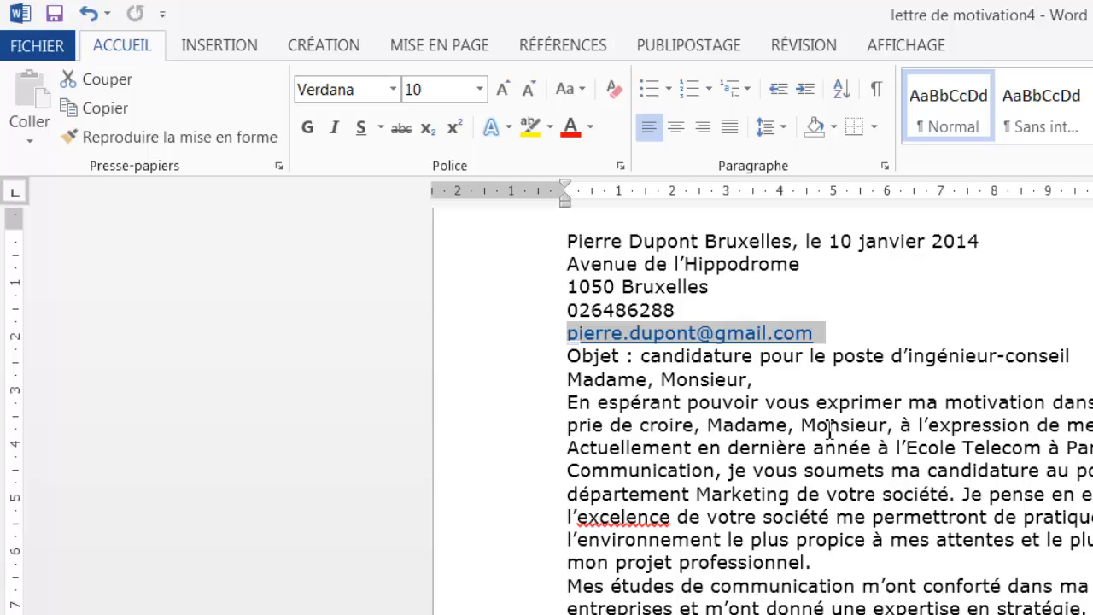
left_click(946, 338)
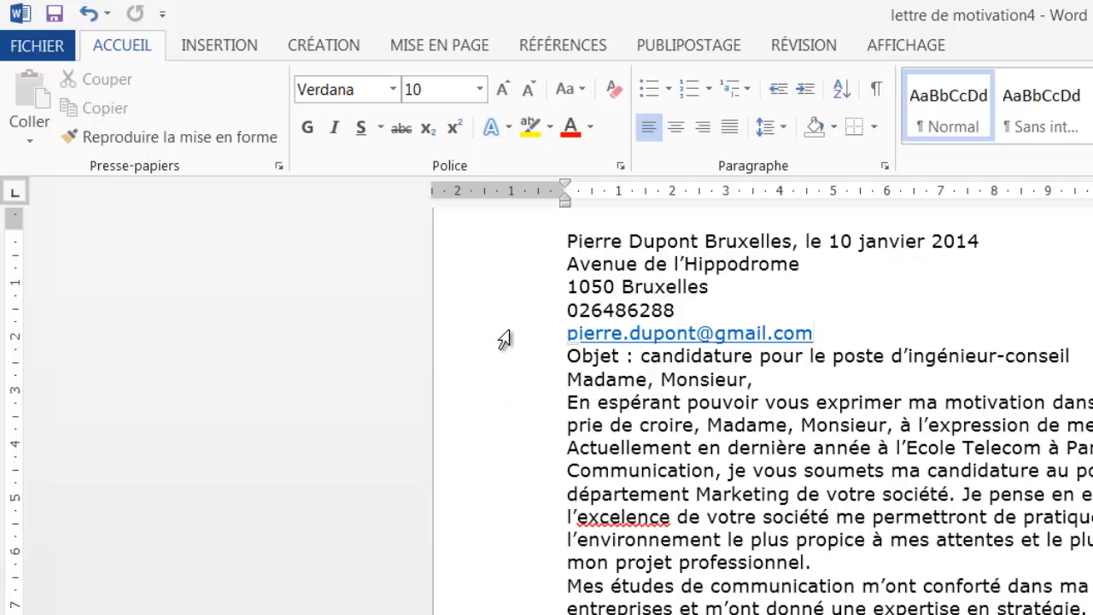
left_click_drag(569, 334, 625, 364)
left_click(436, 383)
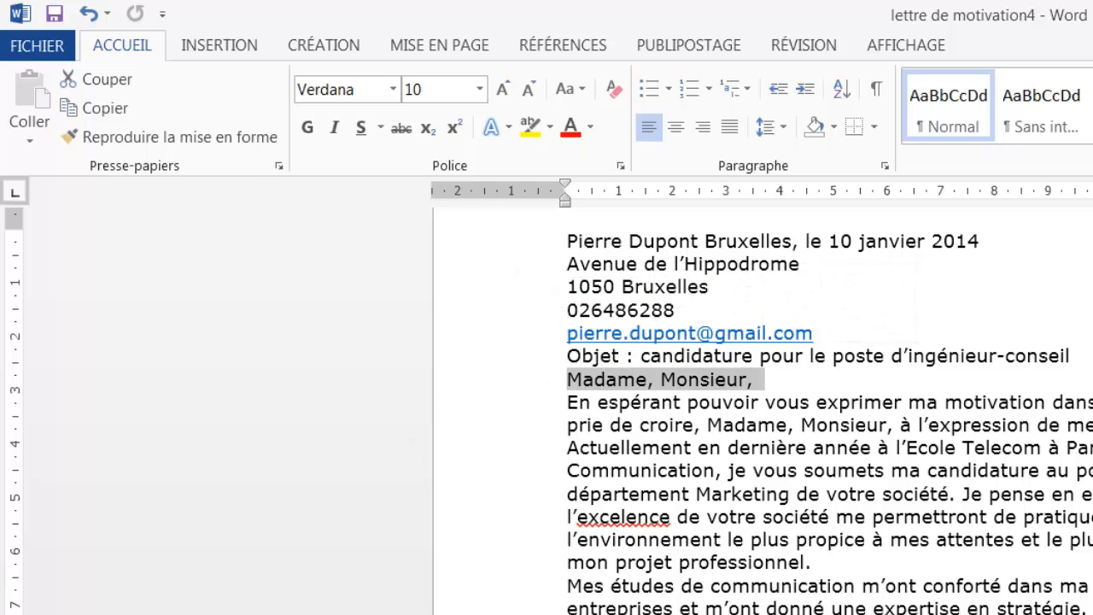
left_click(803, 264)
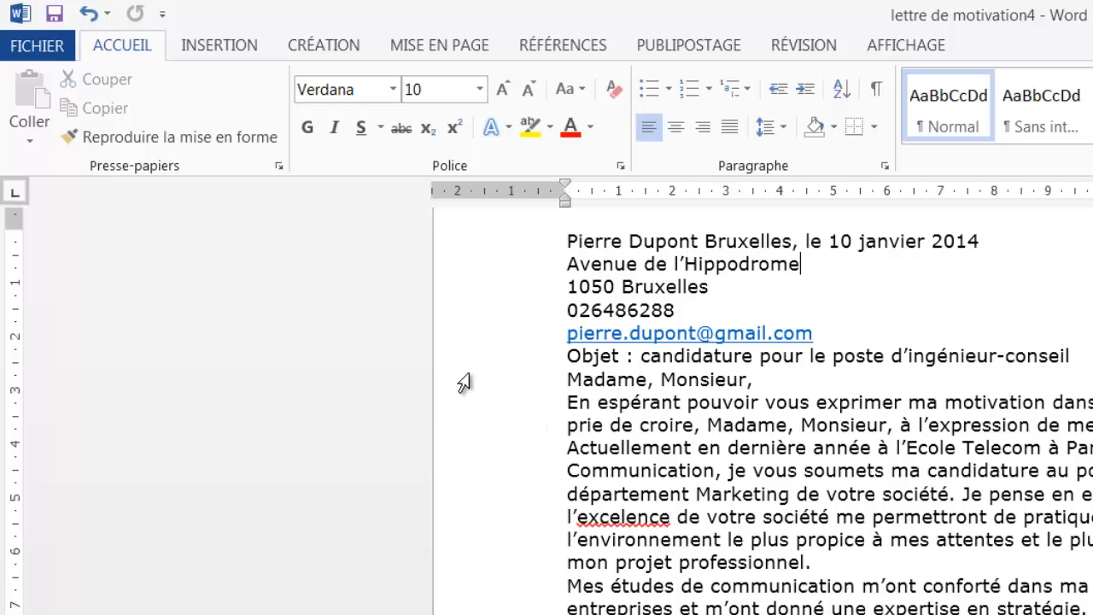
left_click(494, 339)
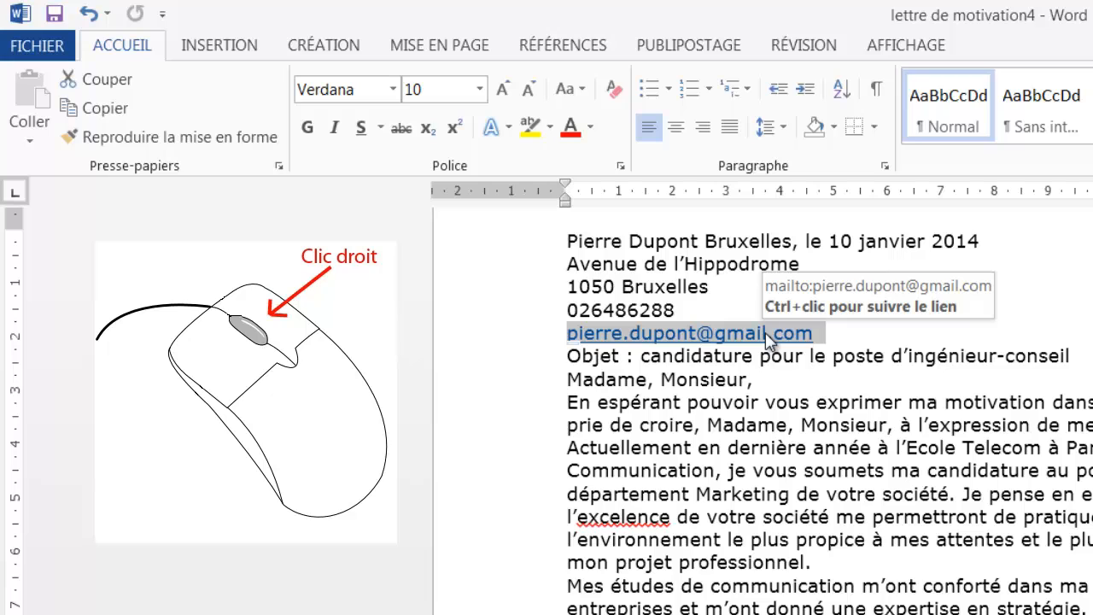
right_click(756, 340)
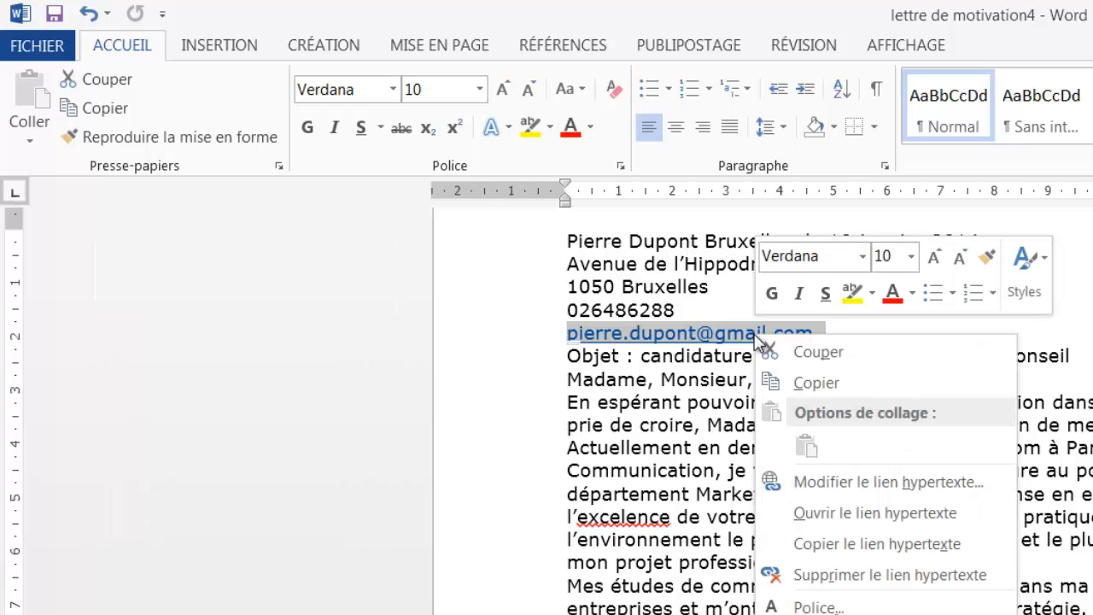
left_click(890, 577)
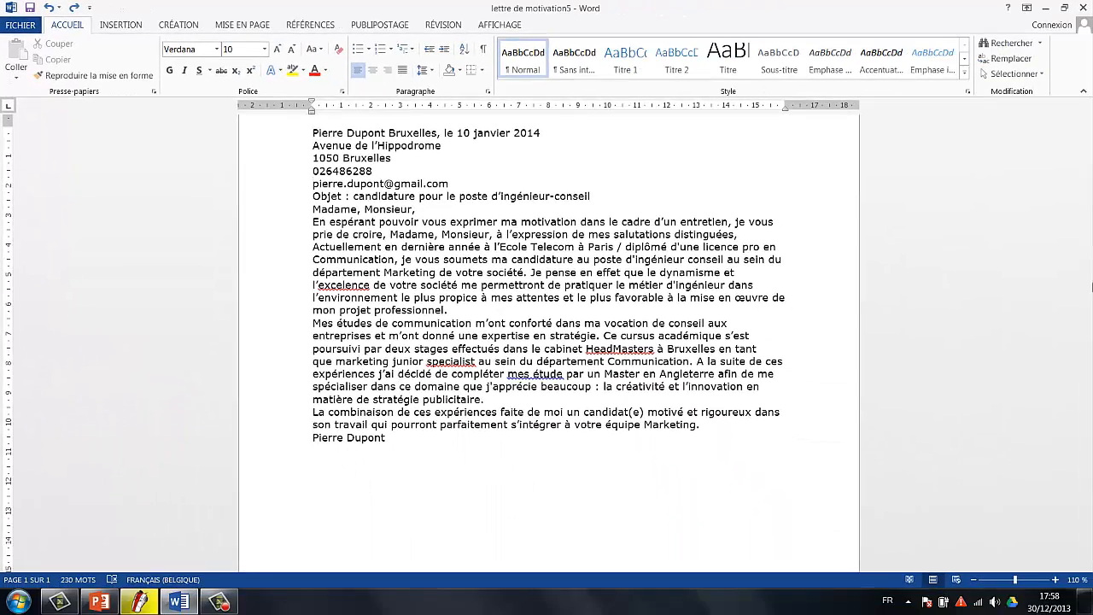
left_click(100, 602)
left_click(249, 235)
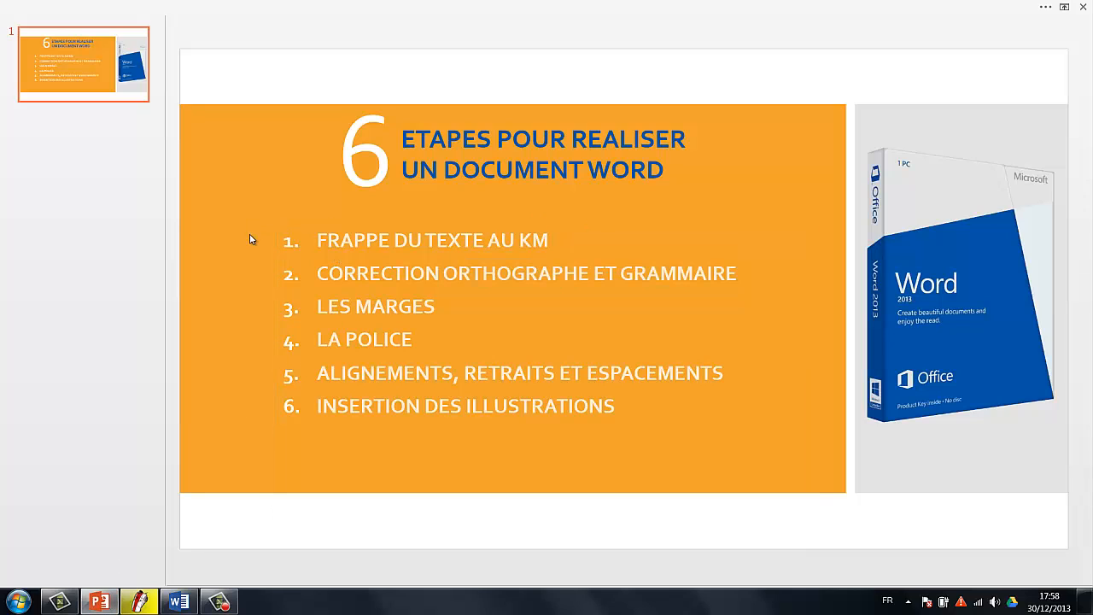
left_click_drag(316, 240, 544, 243)
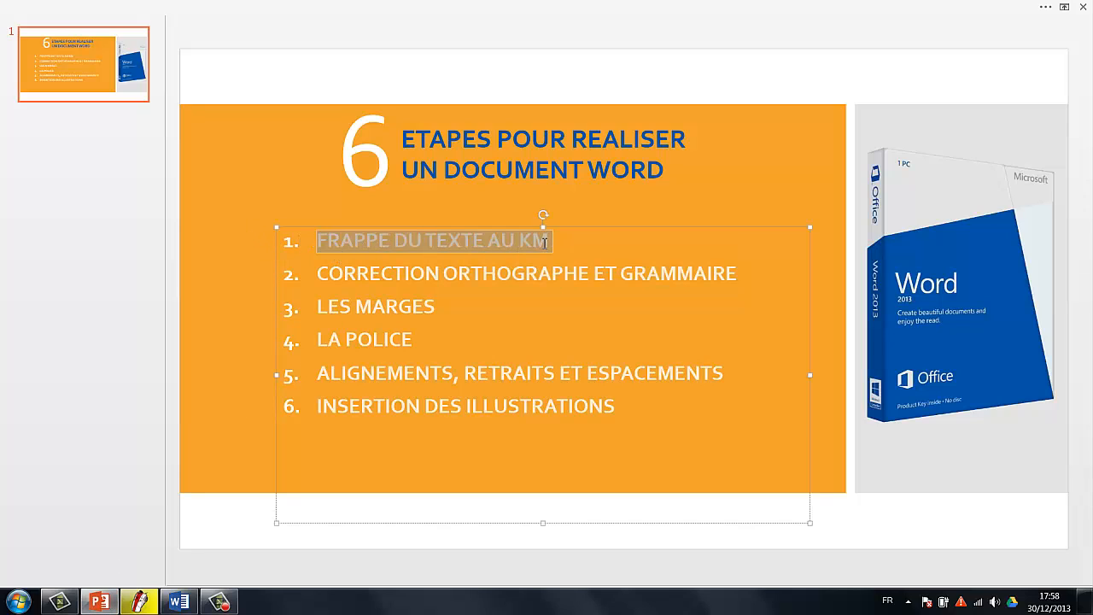
left_click(317, 274)
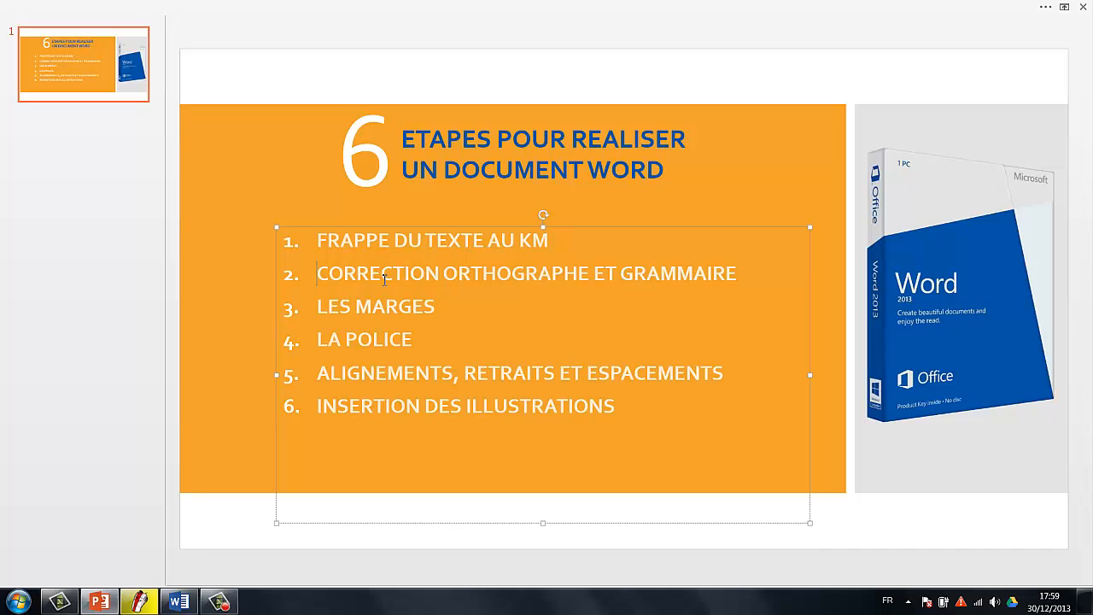
left_click(180, 602)
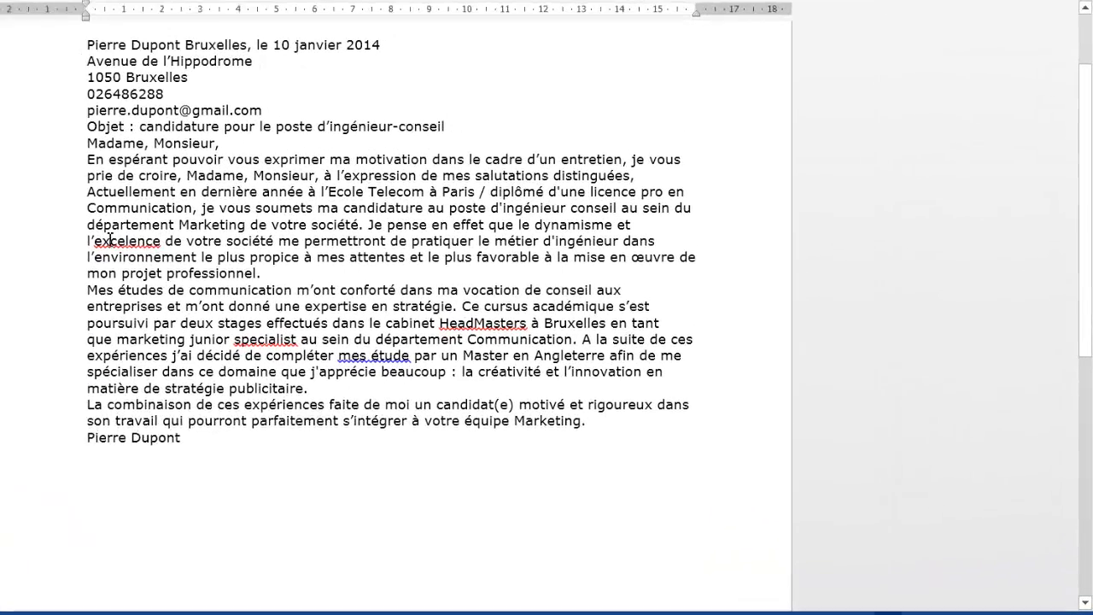
Highlight the errors 'excelence' and 'mes étude', then run the spelling and grammar check with F7.
left_click_drag(318, 283, 364, 283)
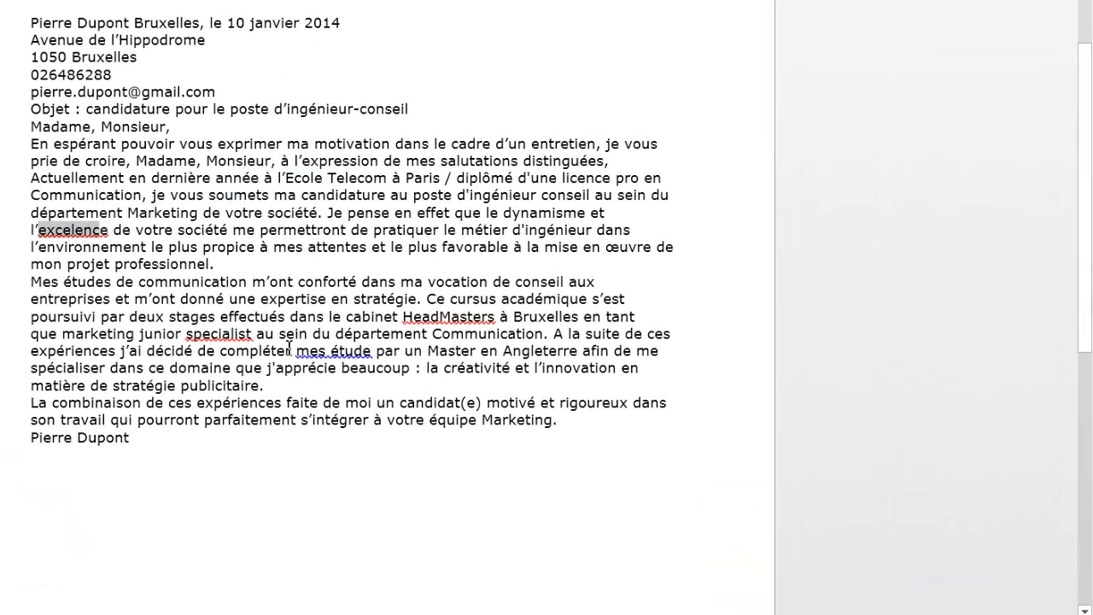
left_click_drag(296, 350, 367, 351)
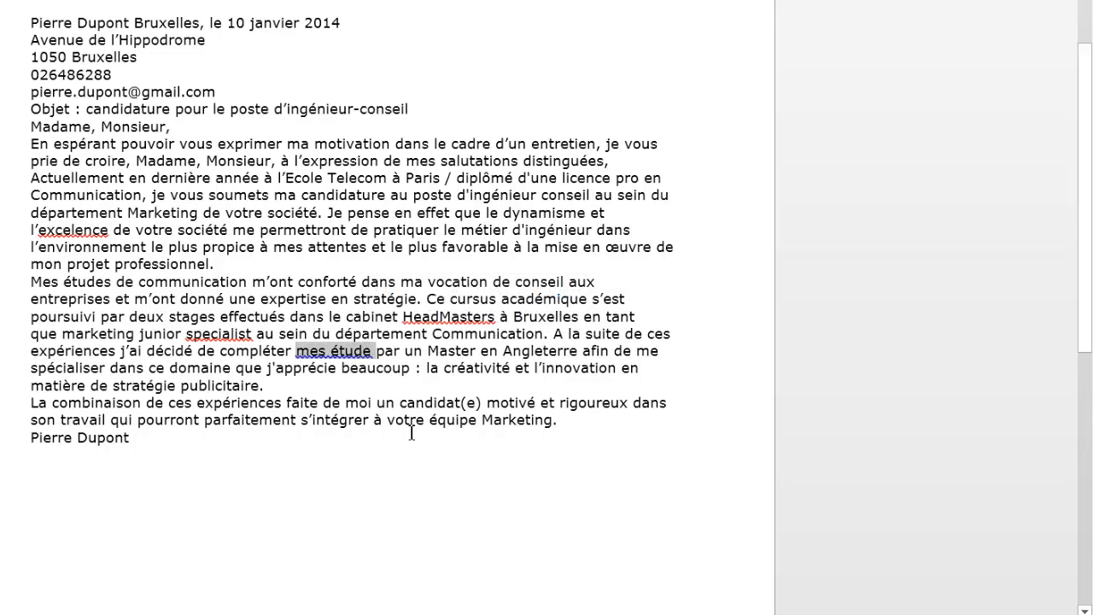
left_click(415, 466)
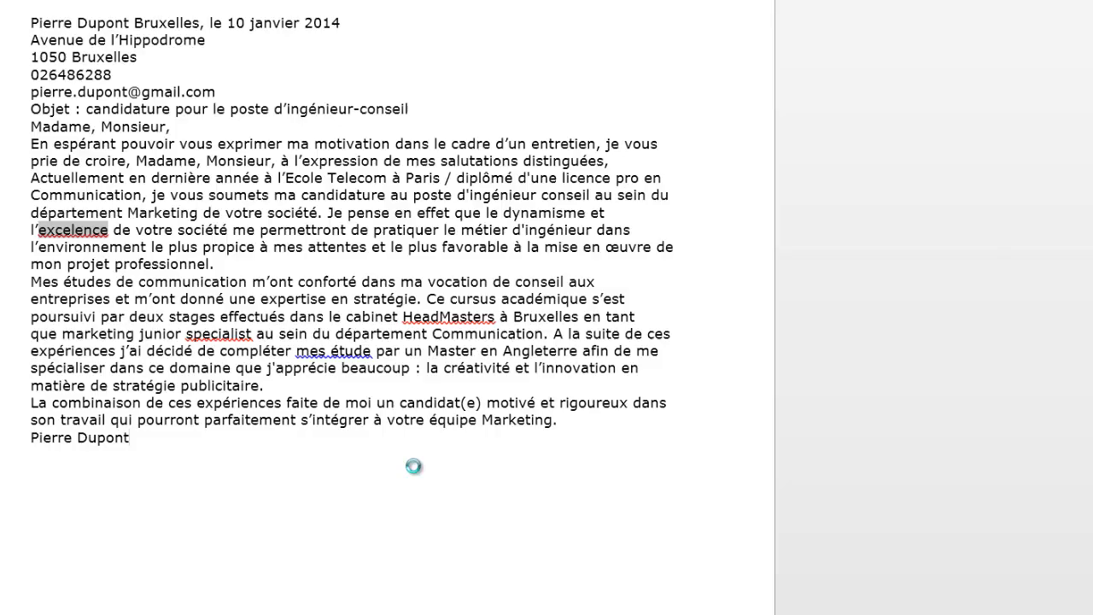
key("F7")
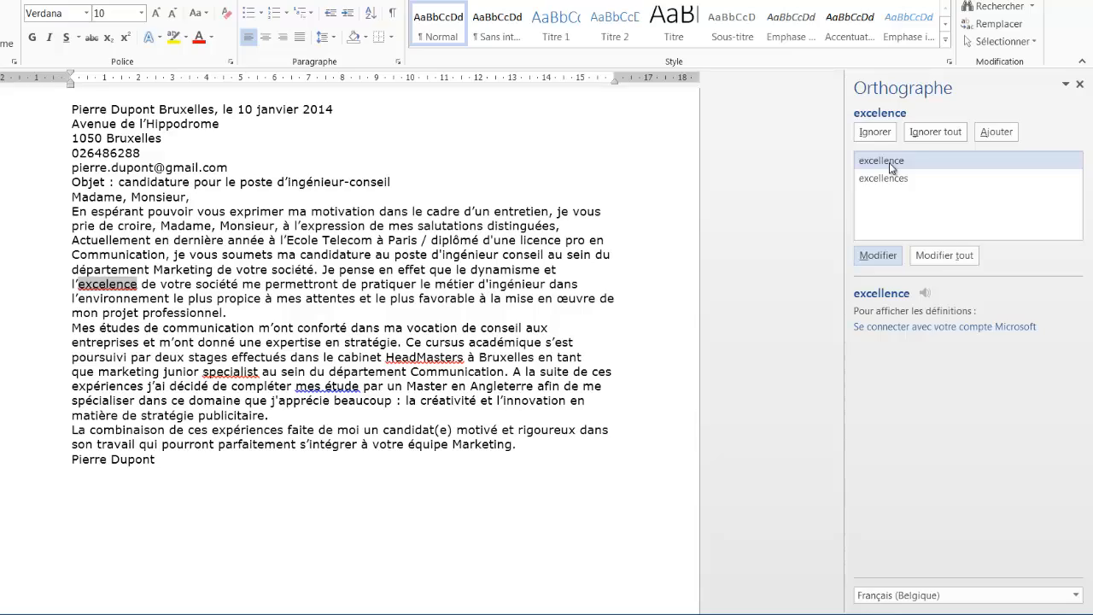
Change 'excelence' to 'excellence' and ignore 'HeadMasters' and 'specialist'.
left_click(878, 255)
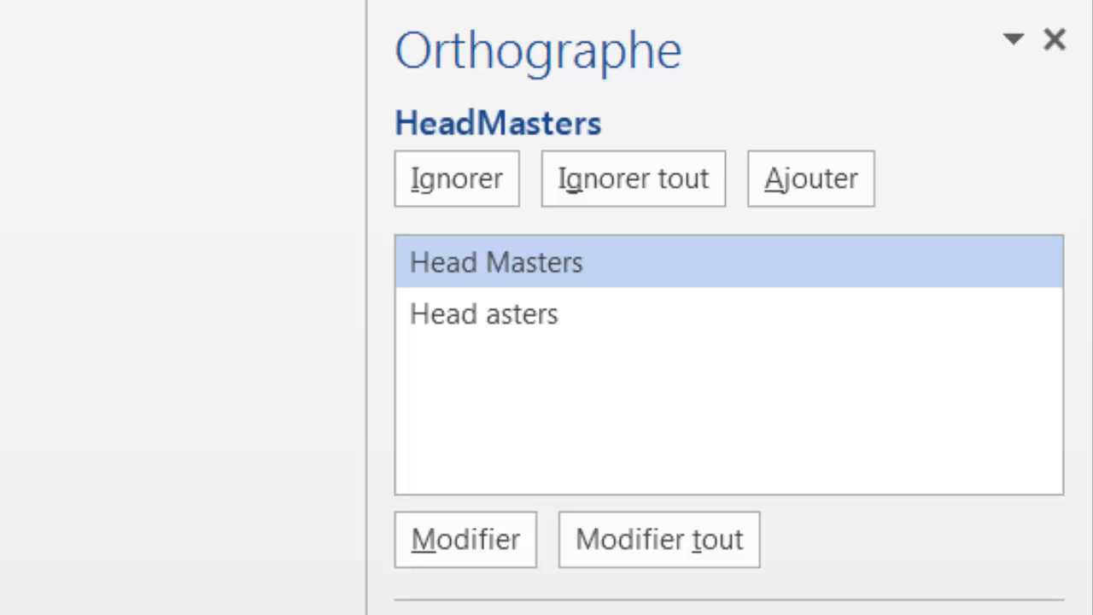
left_click(483, 193)
left_click(482, 193)
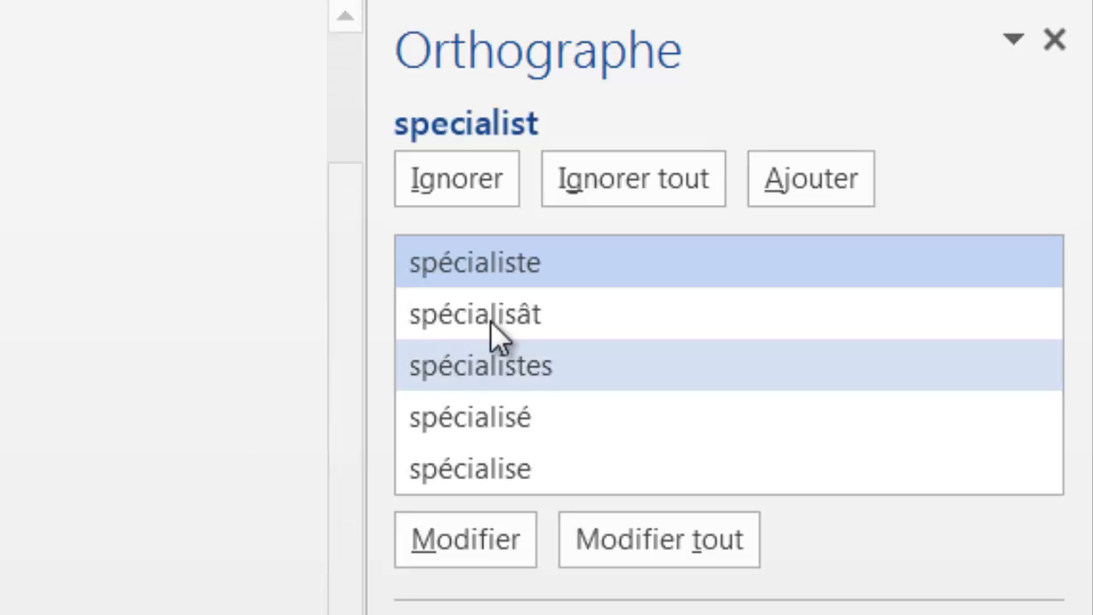
left_click(487, 184)
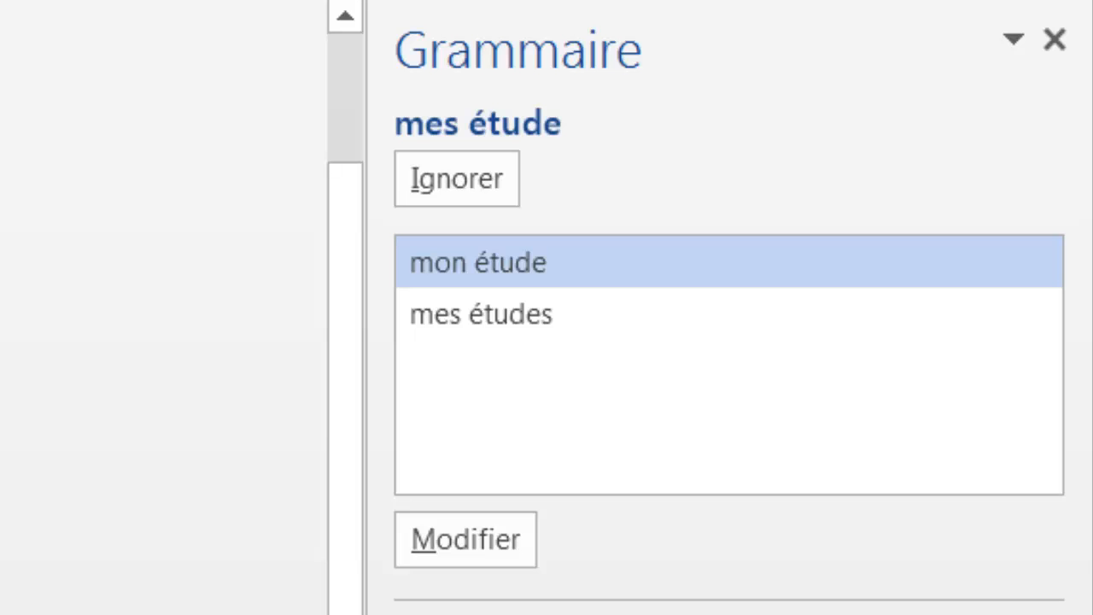
Replace 'mes étude' with 'mes études' and dismiss the check-complete message.
left_click(448, 317)
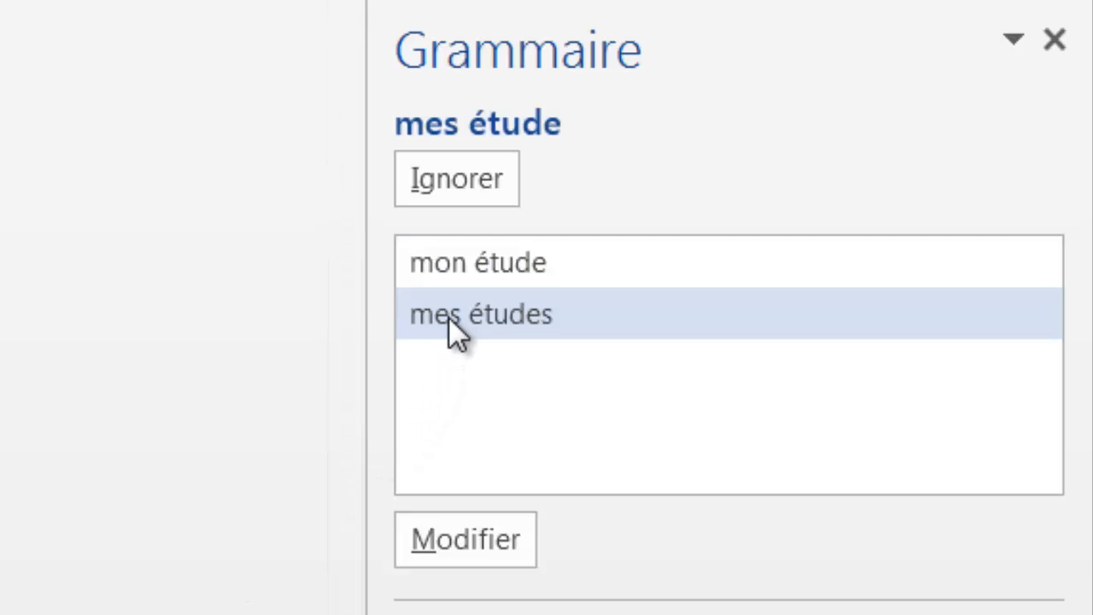
left_click(460, 548)
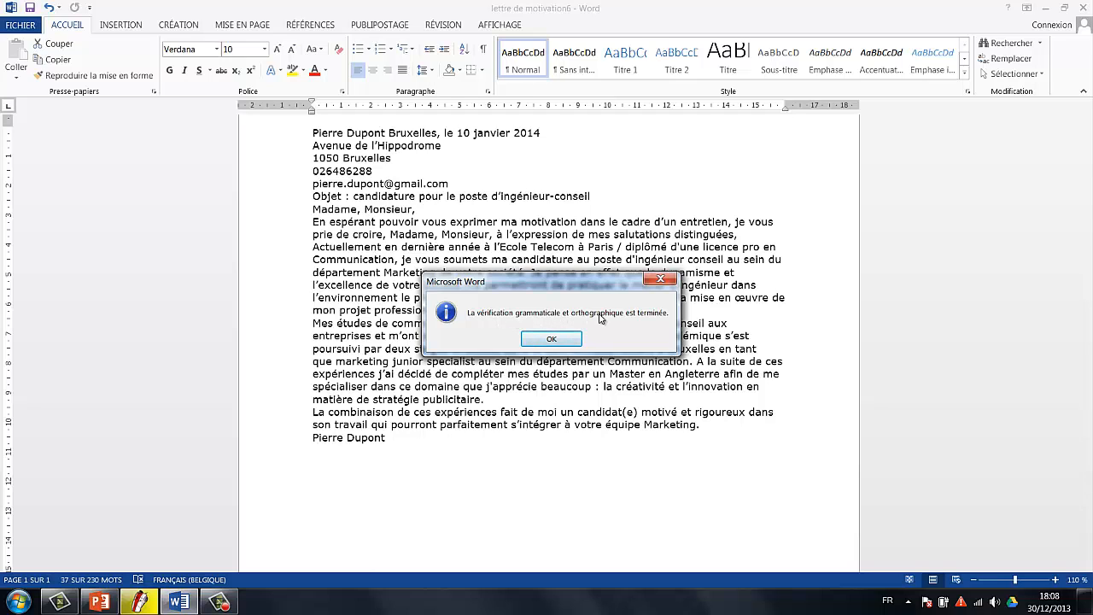
left_click(566, 340)
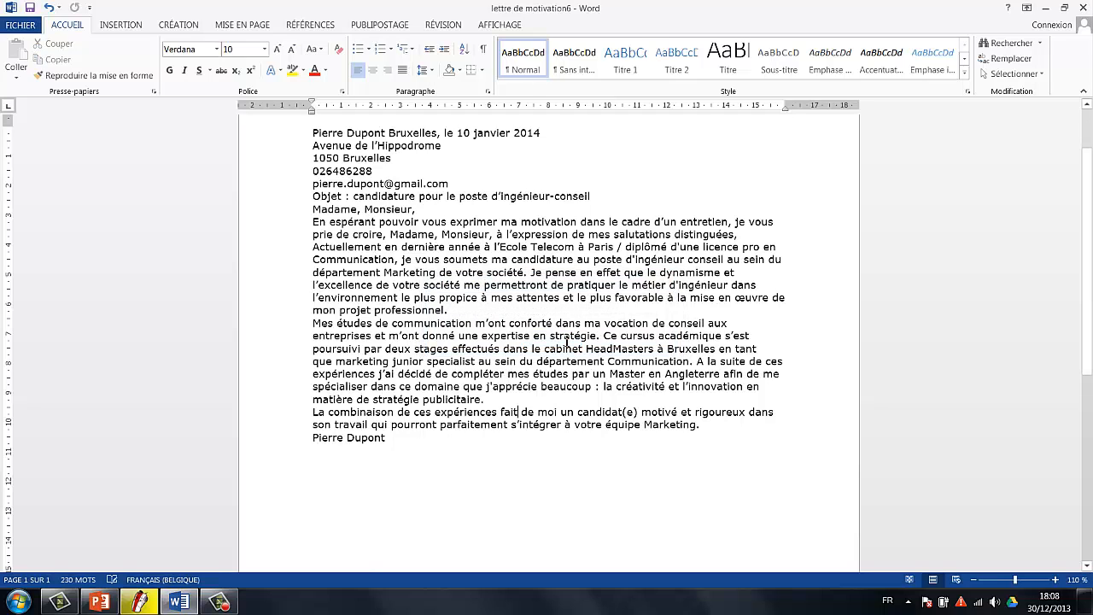
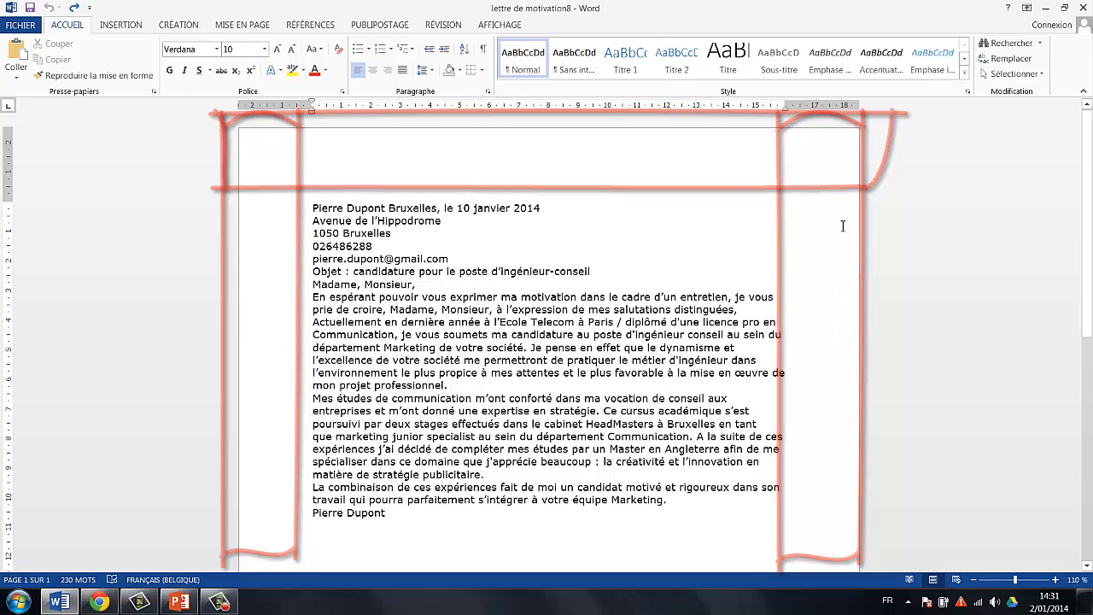
Review the letter, select and deselect the opening line, and confirm Règle is ticked under AFFICHAGE.
scroll(781, 348, "down", 9)
scroll(787, 350, "down", 1)
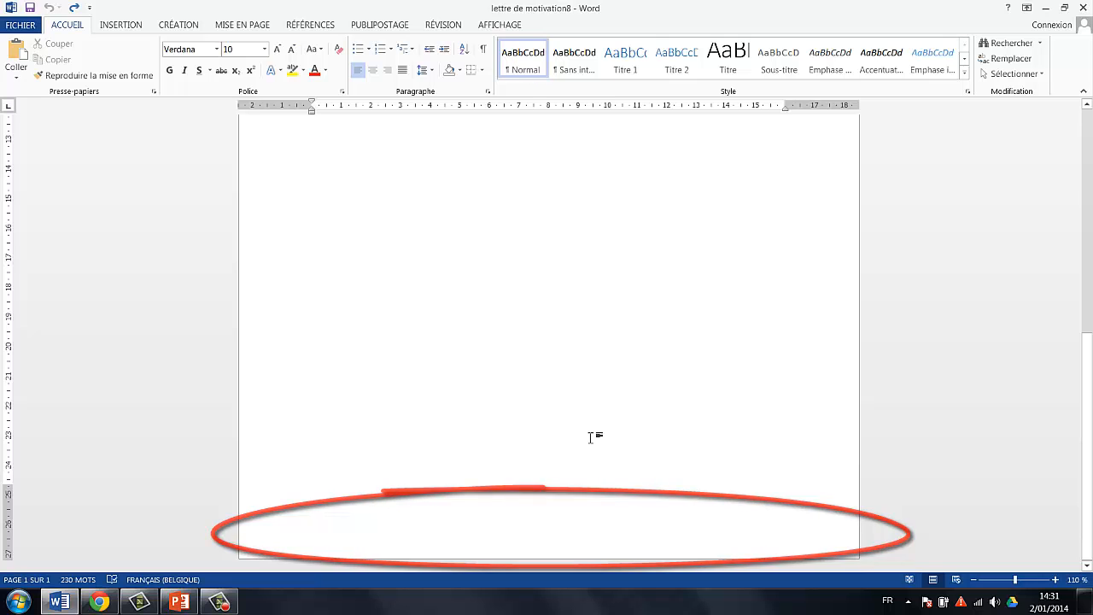
scroll(593, 437, "up", 10)
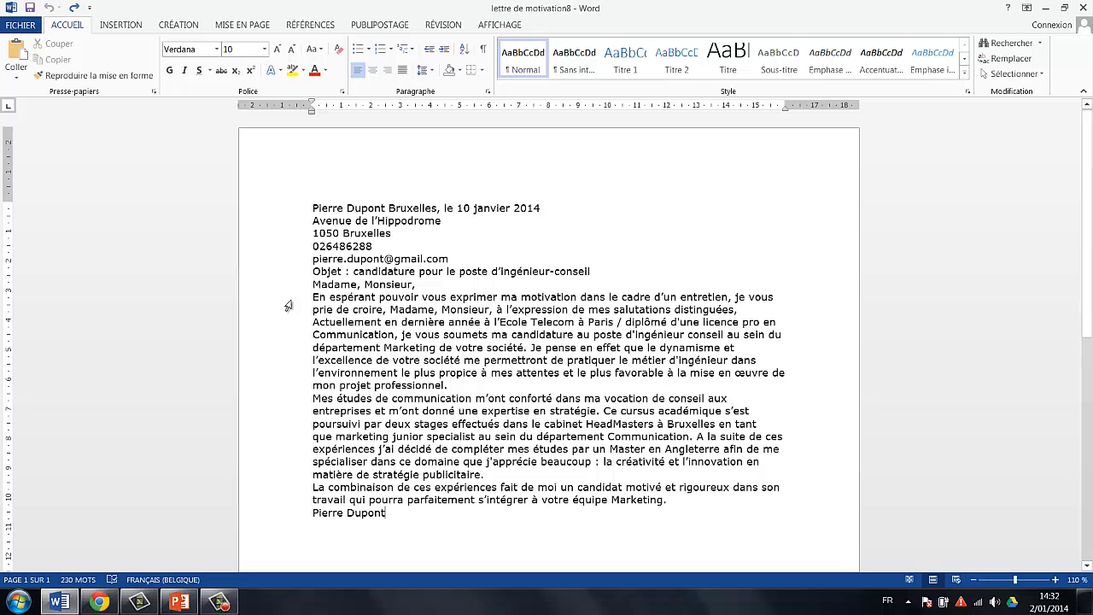
left_click_drag(313, 299, 775, 298)
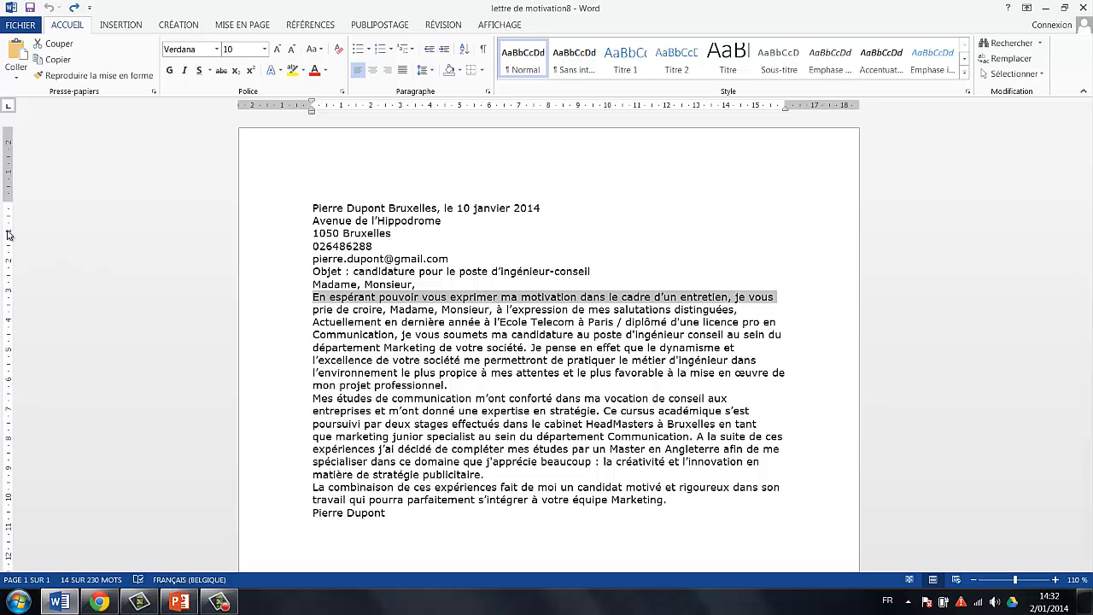
left_click(314, 207)
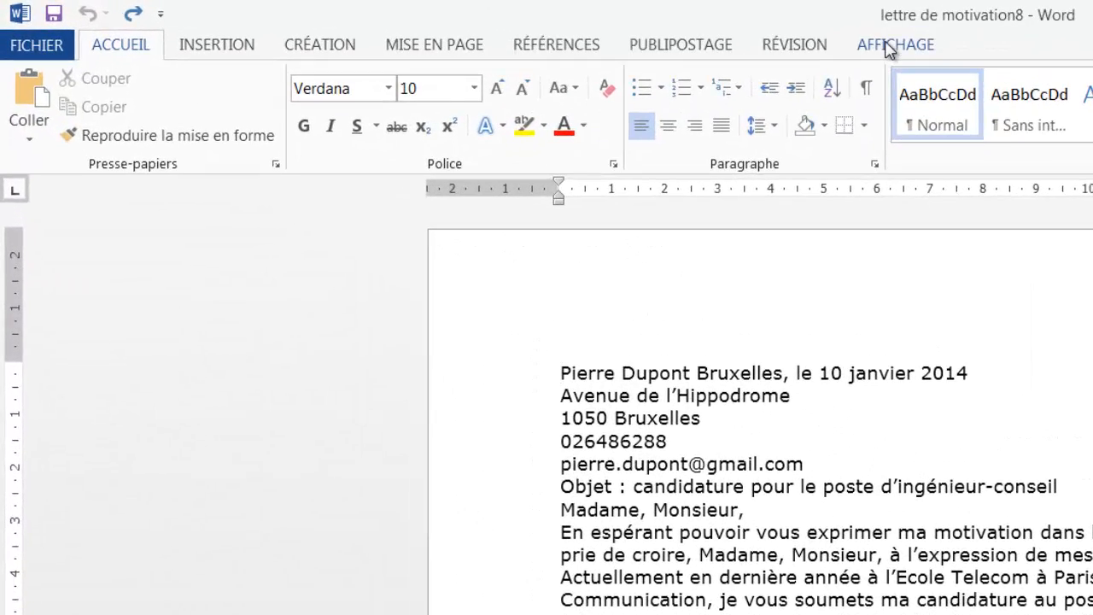
left_click(888, 46)
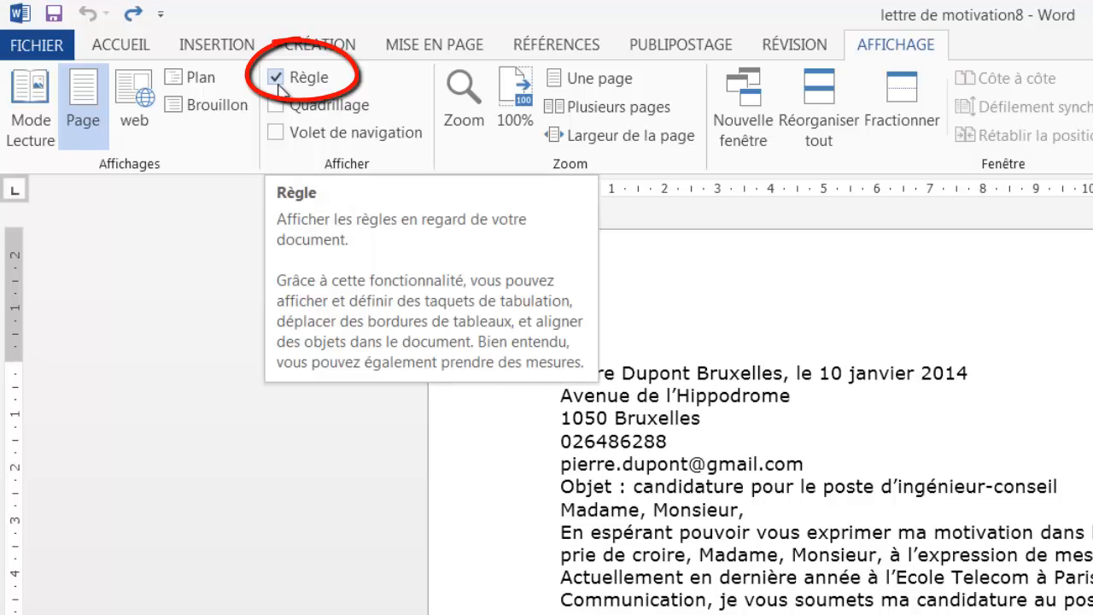
On the horizontal ruler, set the left margin to 4 cm and pull the right margin inward.
left_click(120, 47)
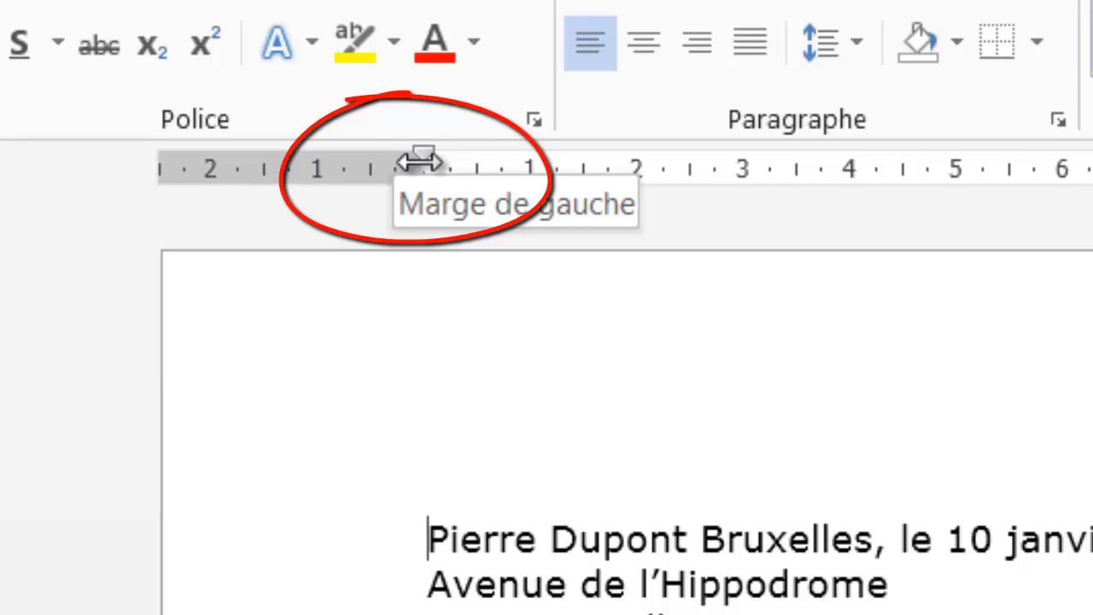
left_click_drag(419, 161, 580, 193)
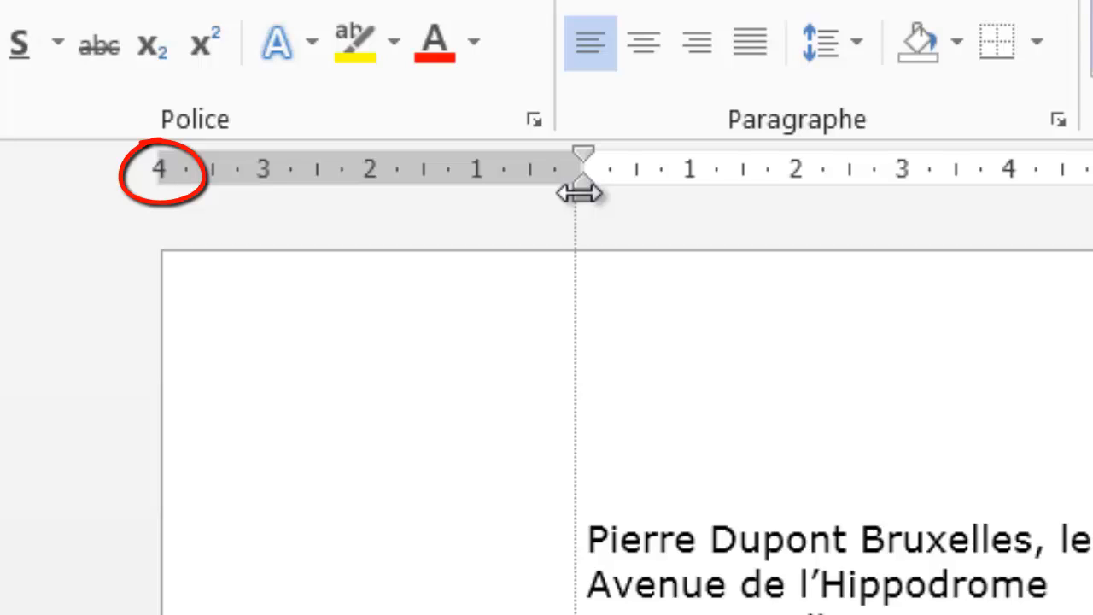
left_click_drag(580, 193, 581, 196)
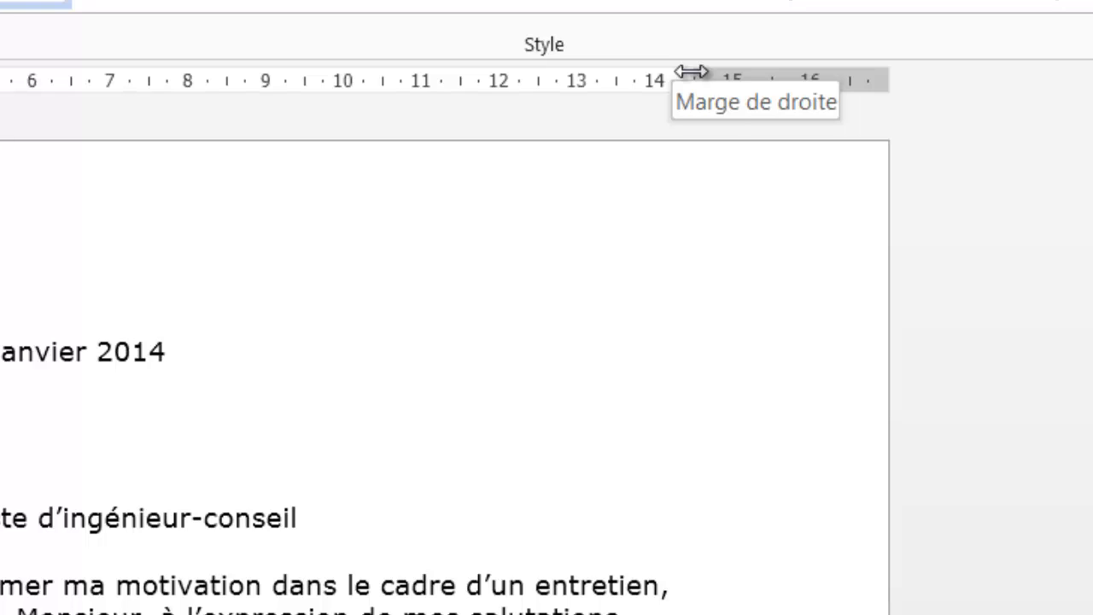
left_click_drag(691, 72, 616, 80)
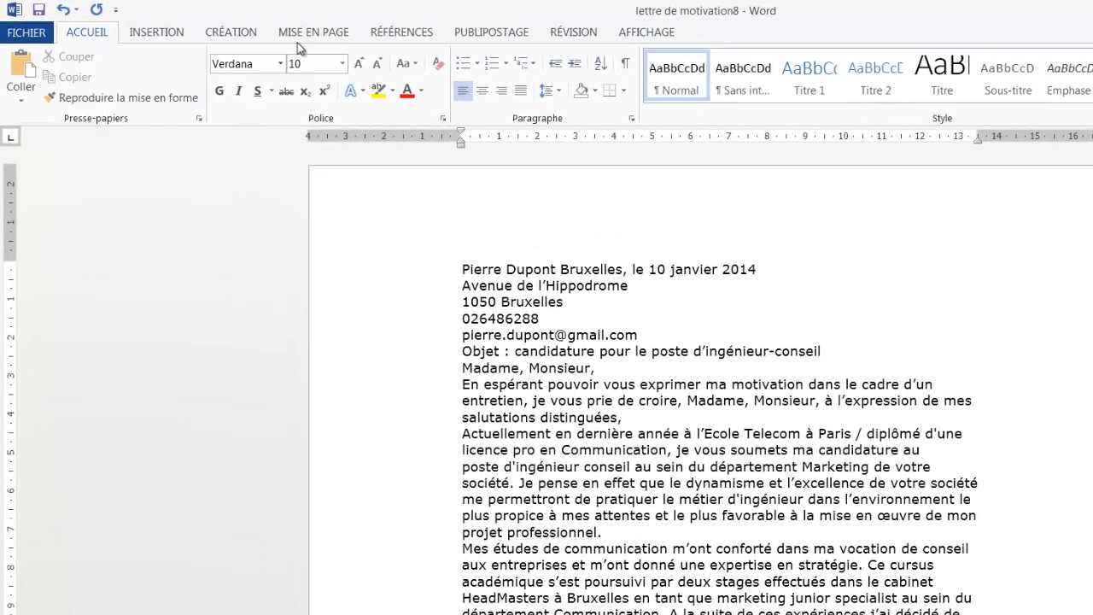
In Marges personnalisées, check the top margin and enter 4 cm for the left margin.
left_click(297, 32)
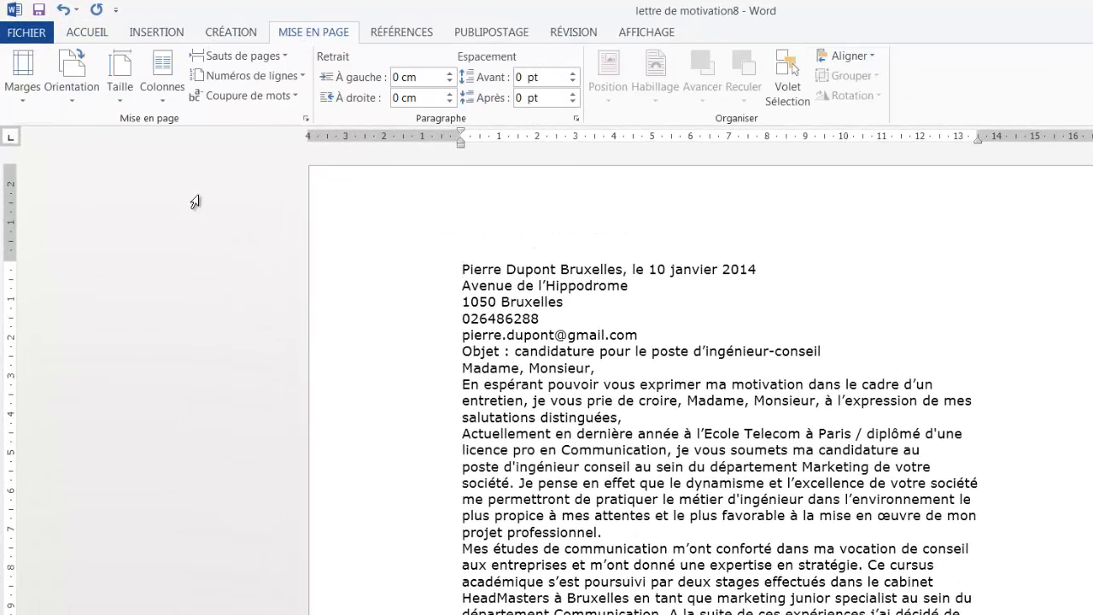
left_click(23, 81)
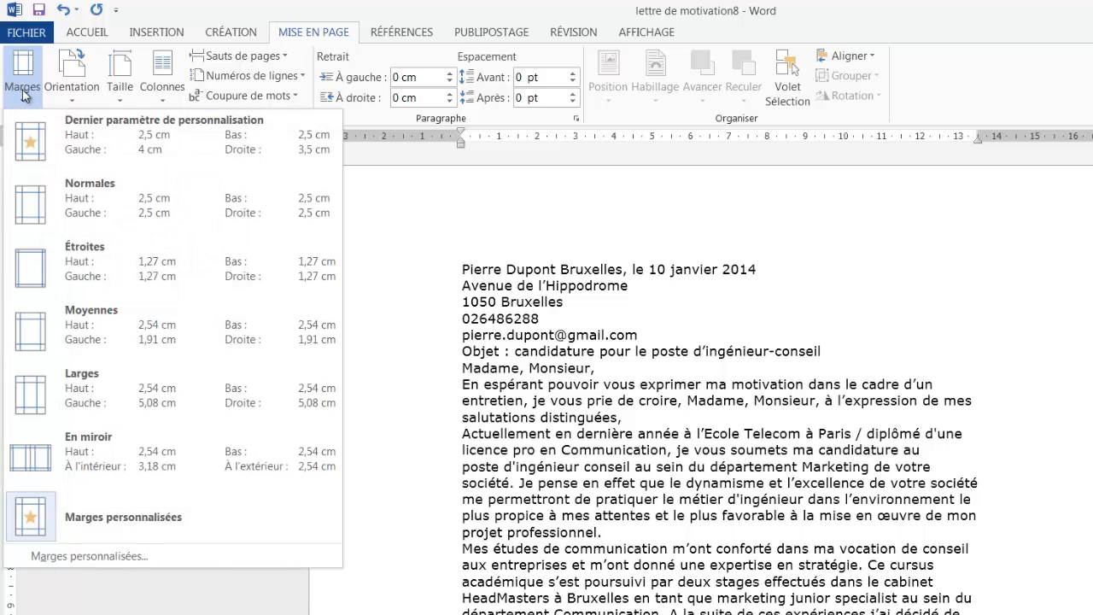
left_click(136, 552)
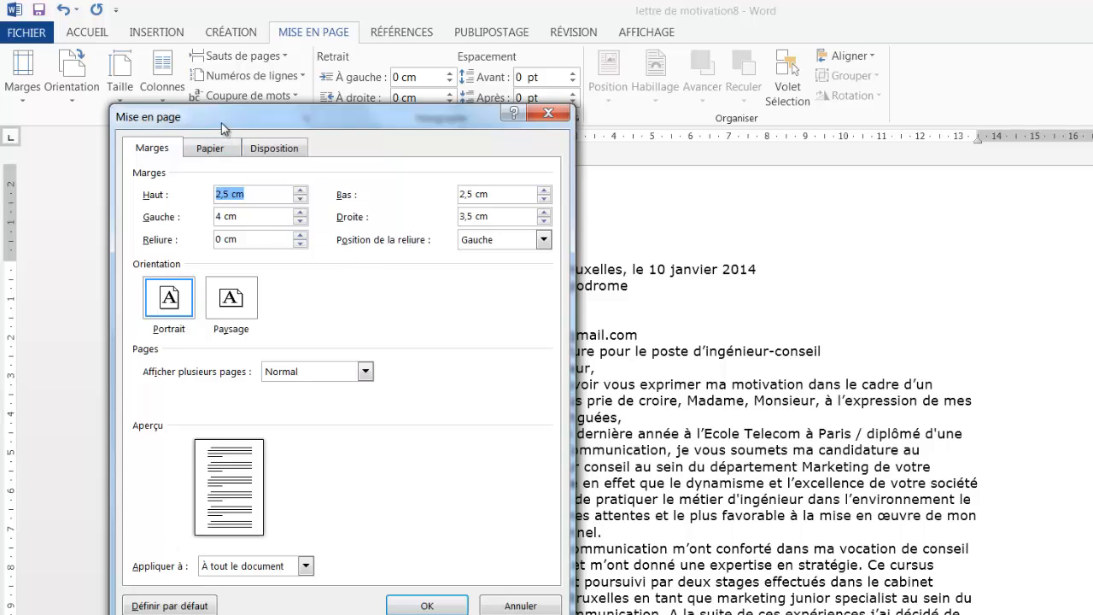
left_click_drag(224, 122, 401, 97)
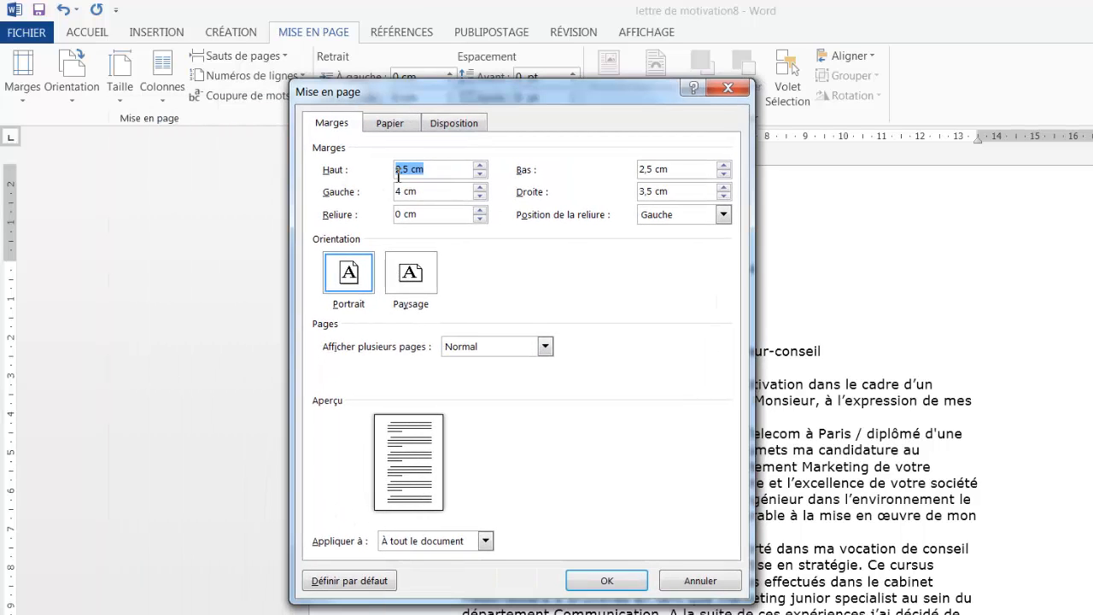
left_click(695, 169)
left_click_drag(448, 194, 334, 196)
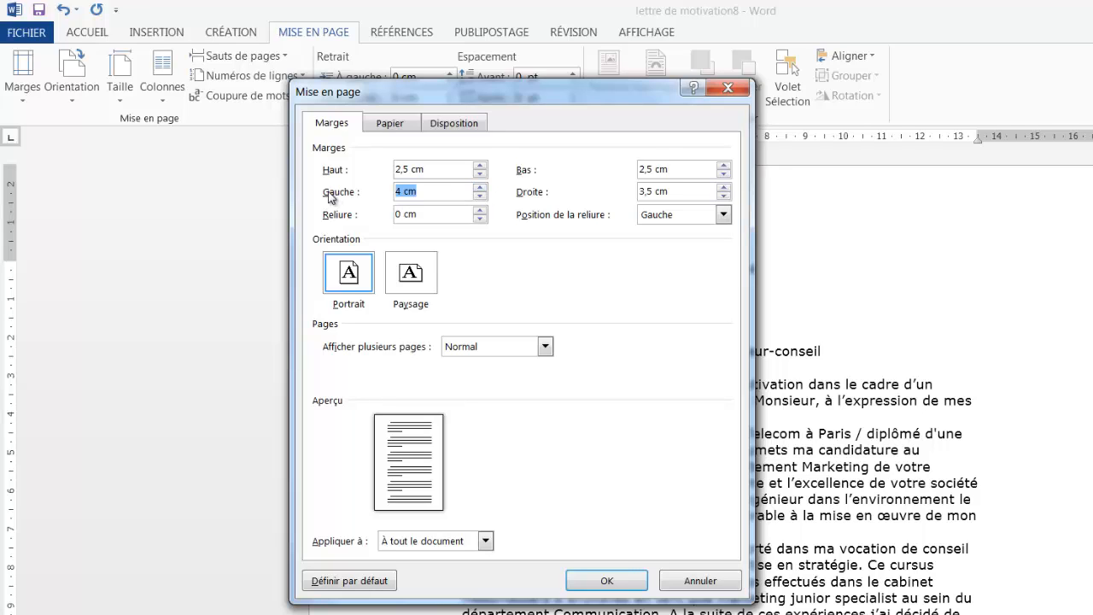
type("4")
key("Return")
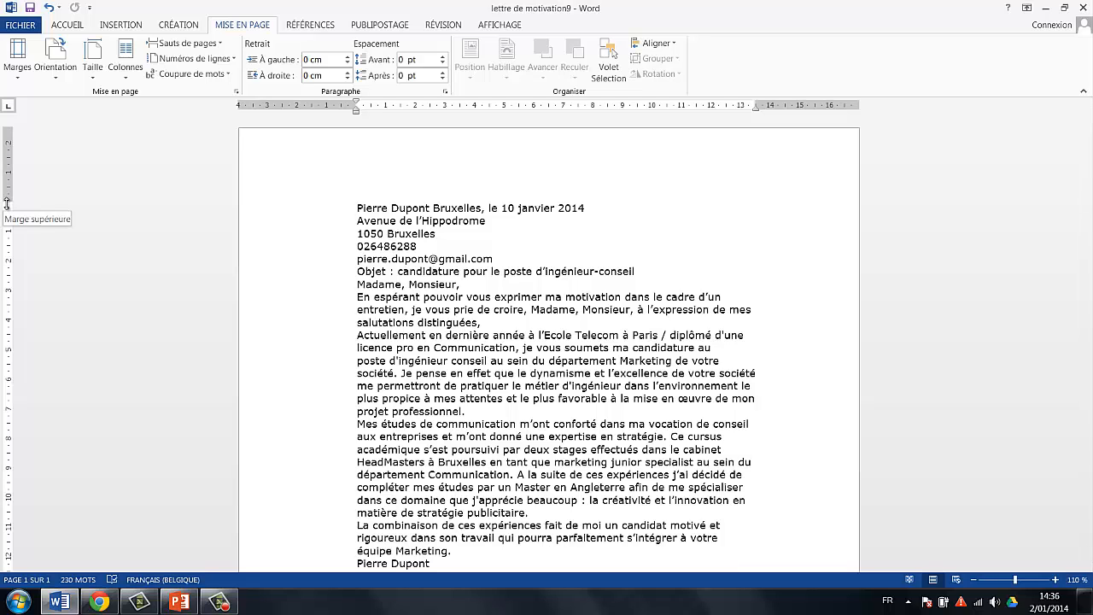
left_click_drag(6, 203, 5, 162)
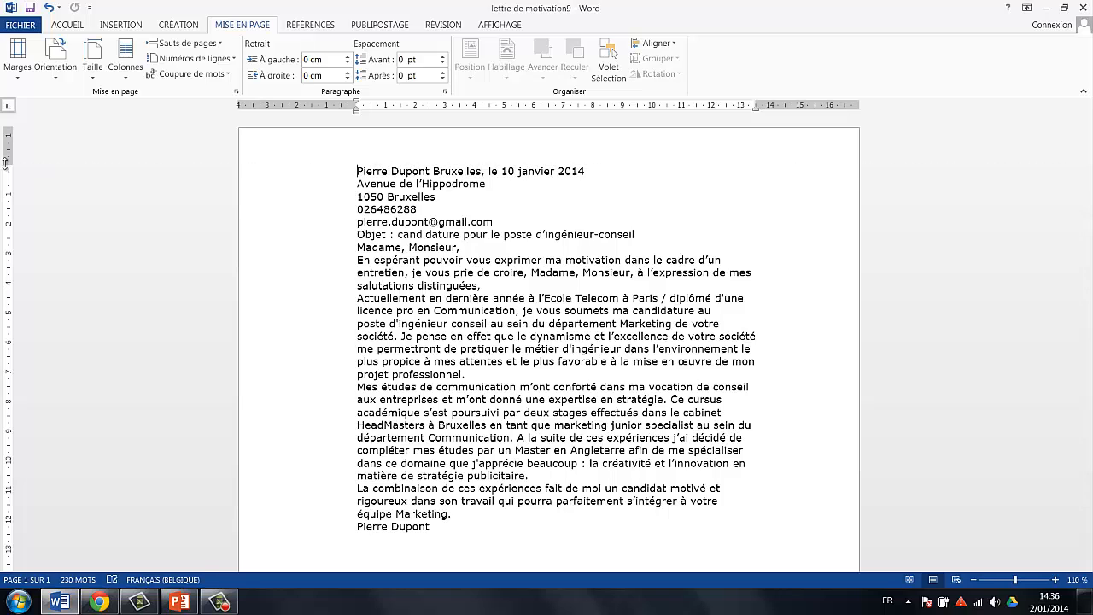
key("ctrl+z")
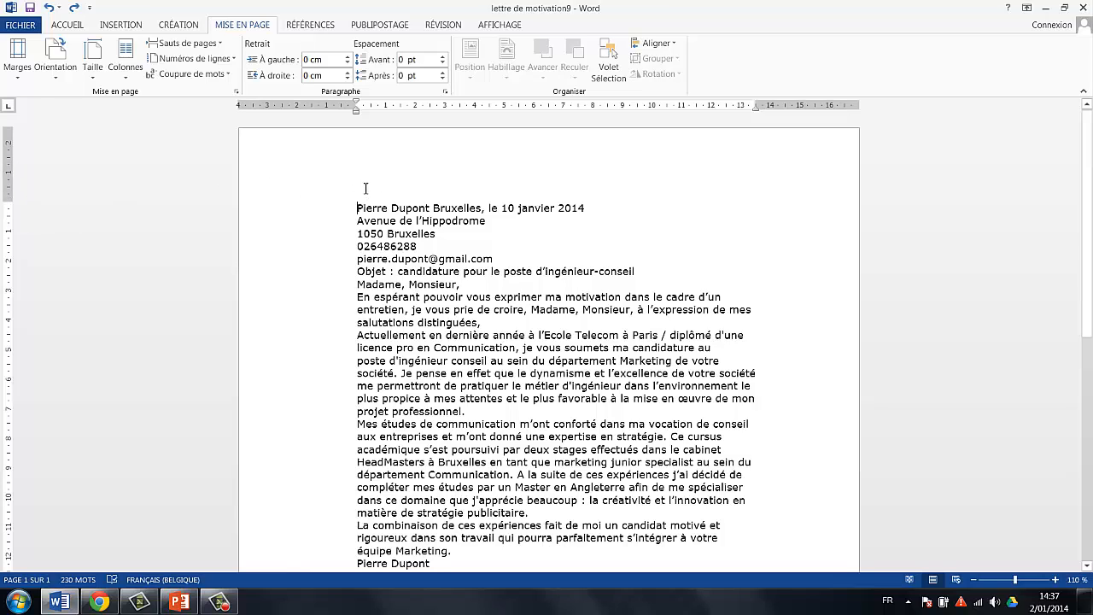
scroll(393, 440, "down", 10)
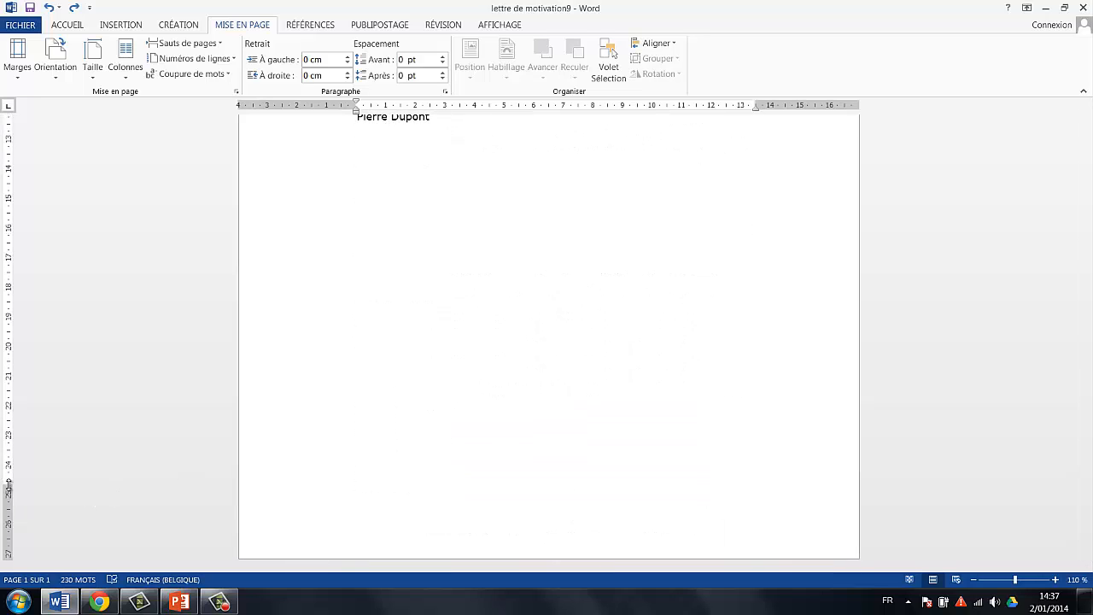
mouse_move(9, 486)
left_mouse_down()
mouse_move(9, 514)
mouse_move(5, 498)
left_mouse_up()
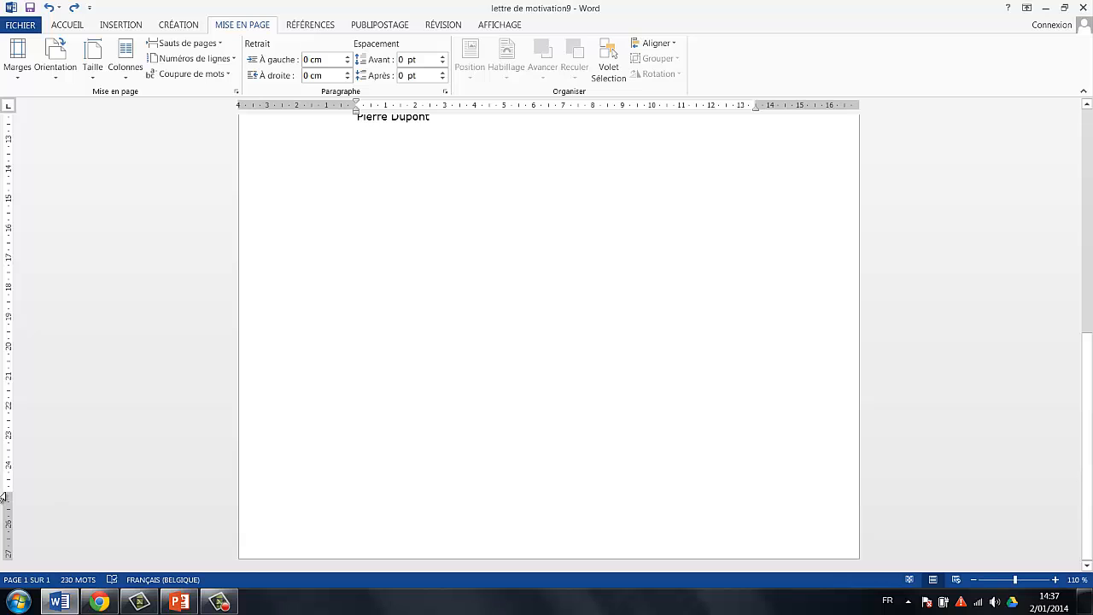
scroll(388, 407, "up", 10)
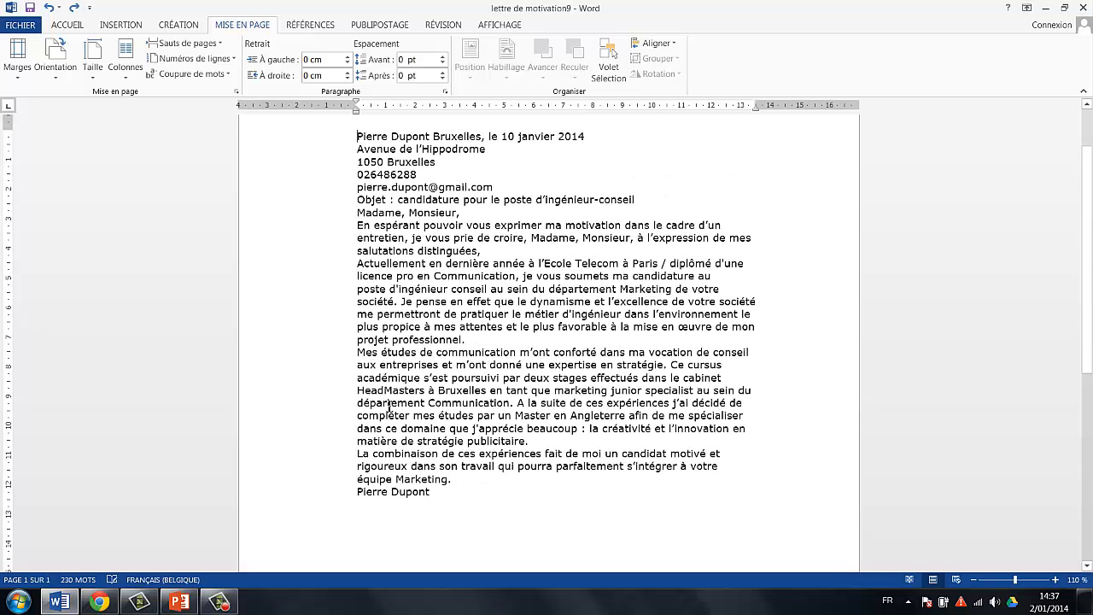